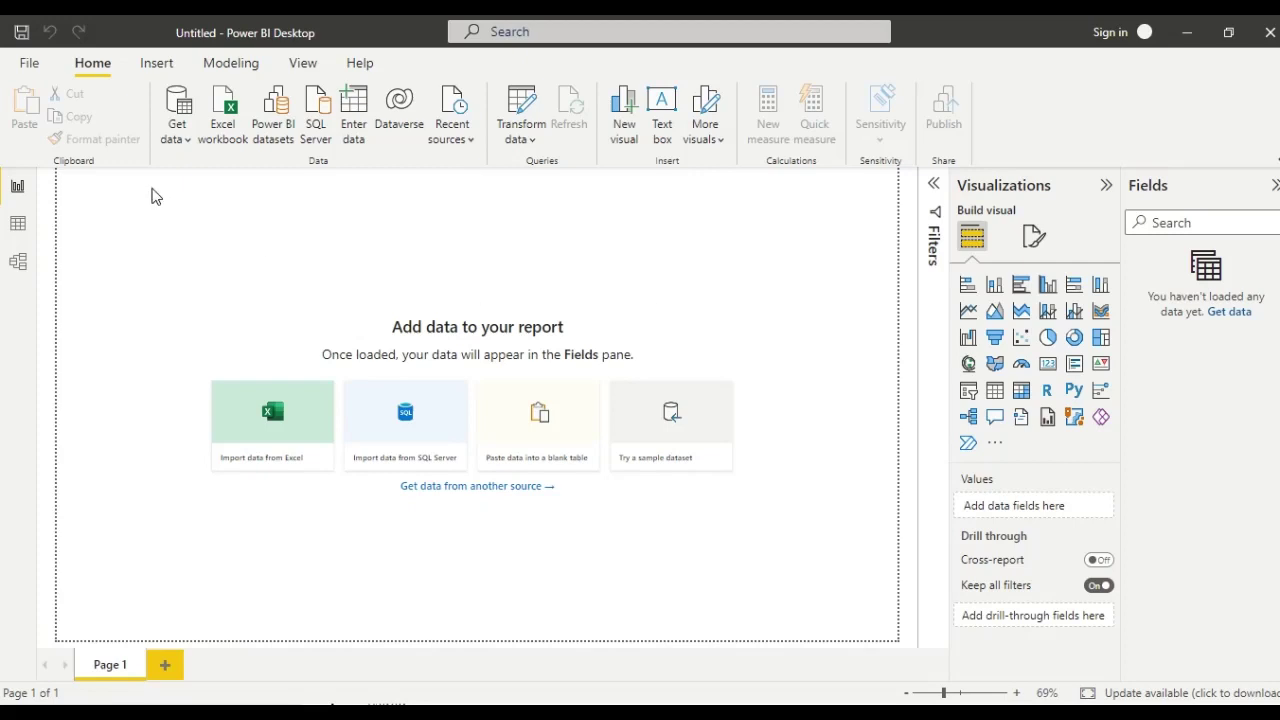
- Import the dob Excel workbook, filtering the file list to files modified 31-10-2022
left_click(181, 144)
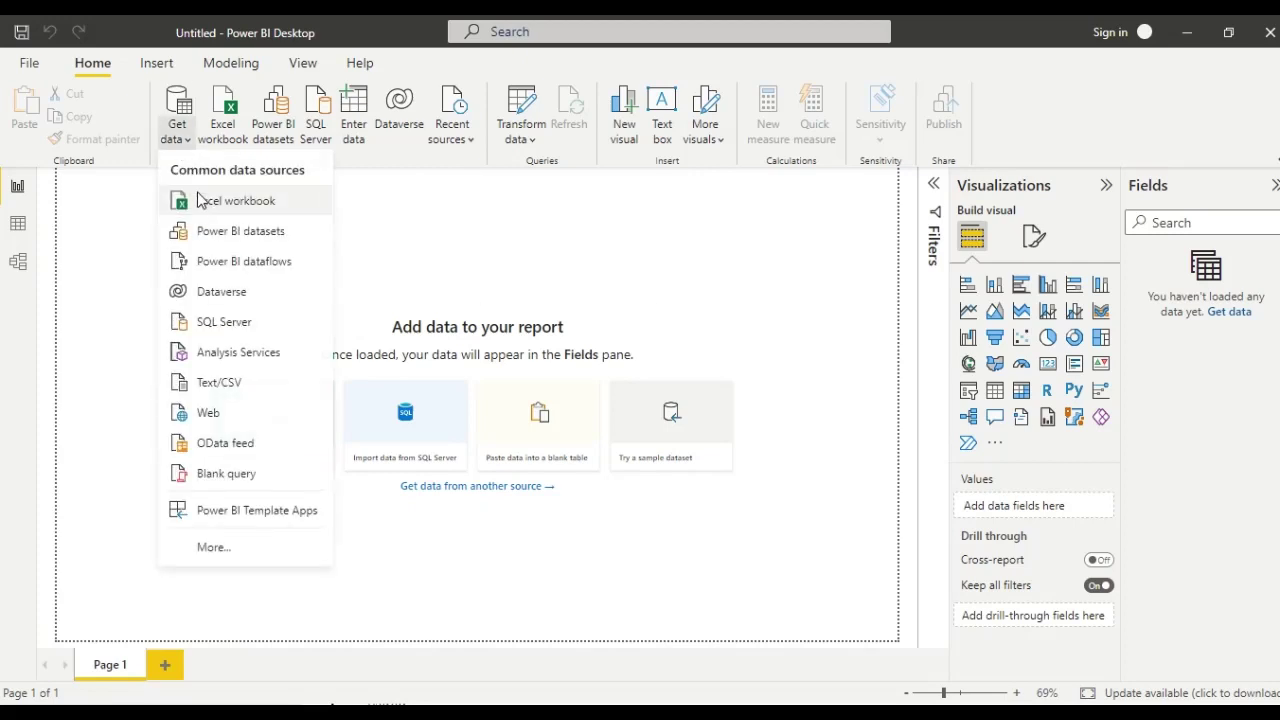
left_click(199, 205)
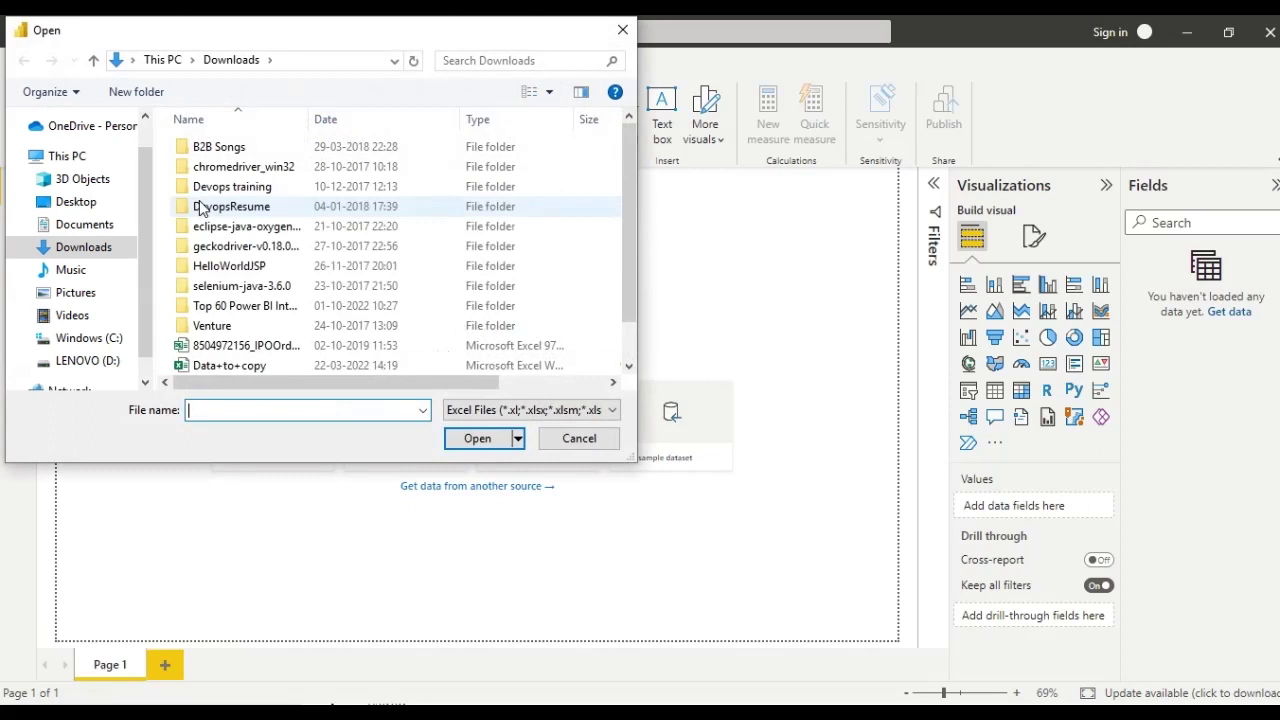
left_click(451, 121)
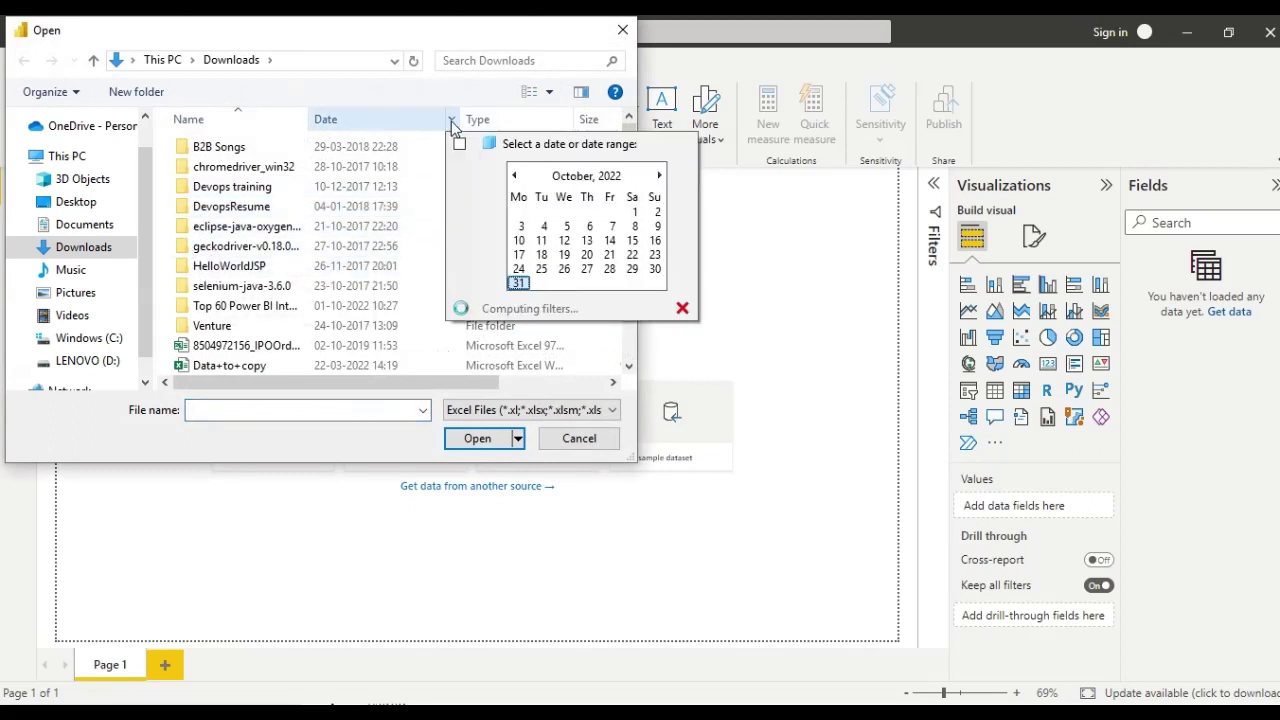
left_click(519, 283)
left_click(277, 152)
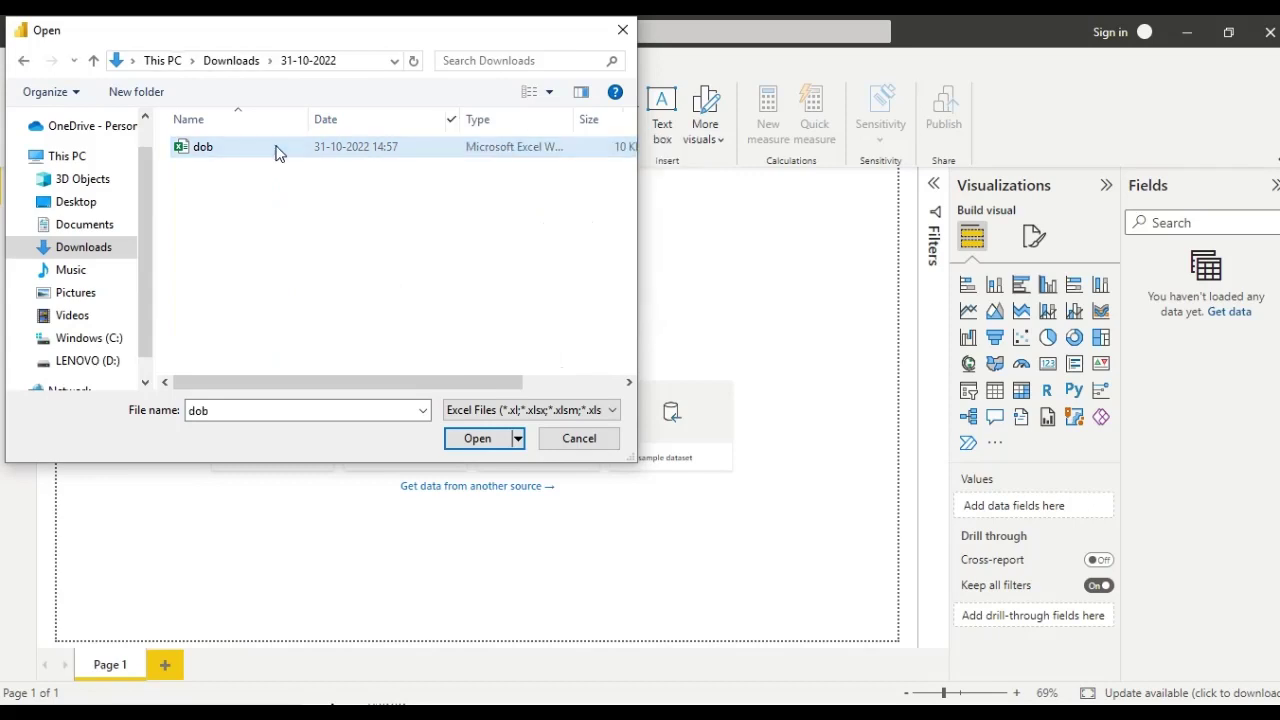
left_click(485, 441)
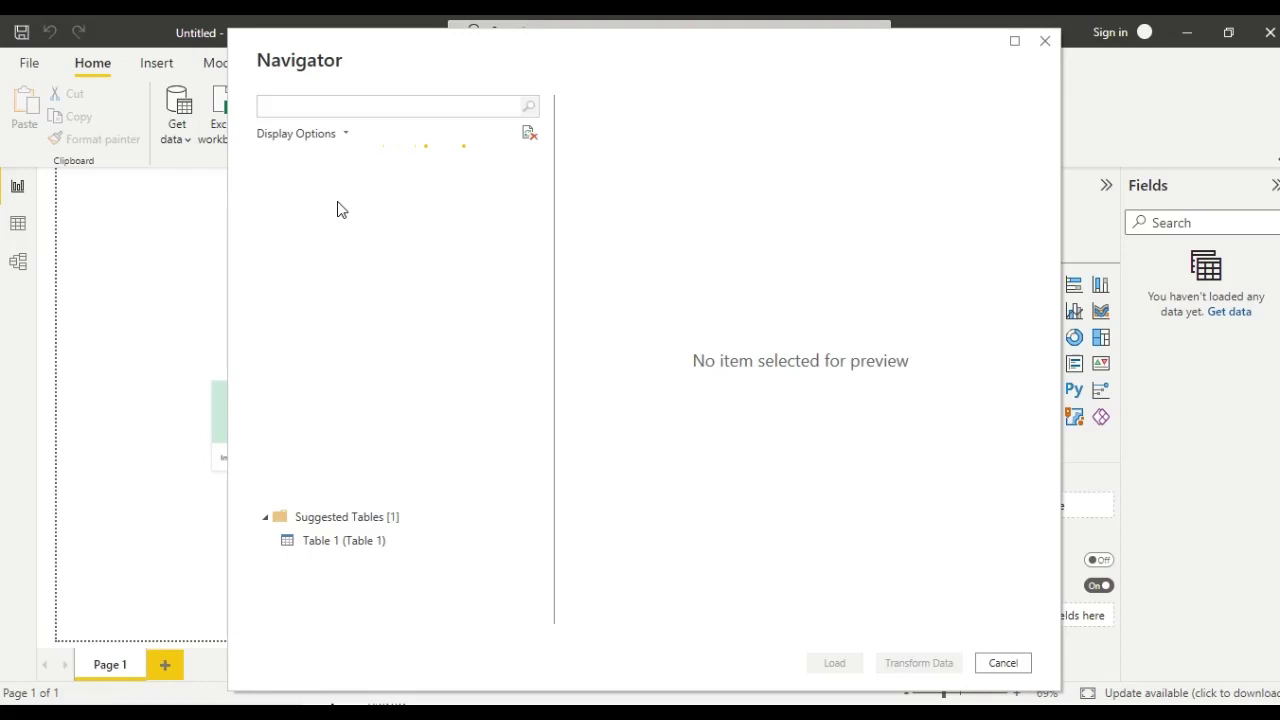
- Select Table 1 from dob.xlsx and send it to Power Query Editor instead of loading
left_click(286, 186)
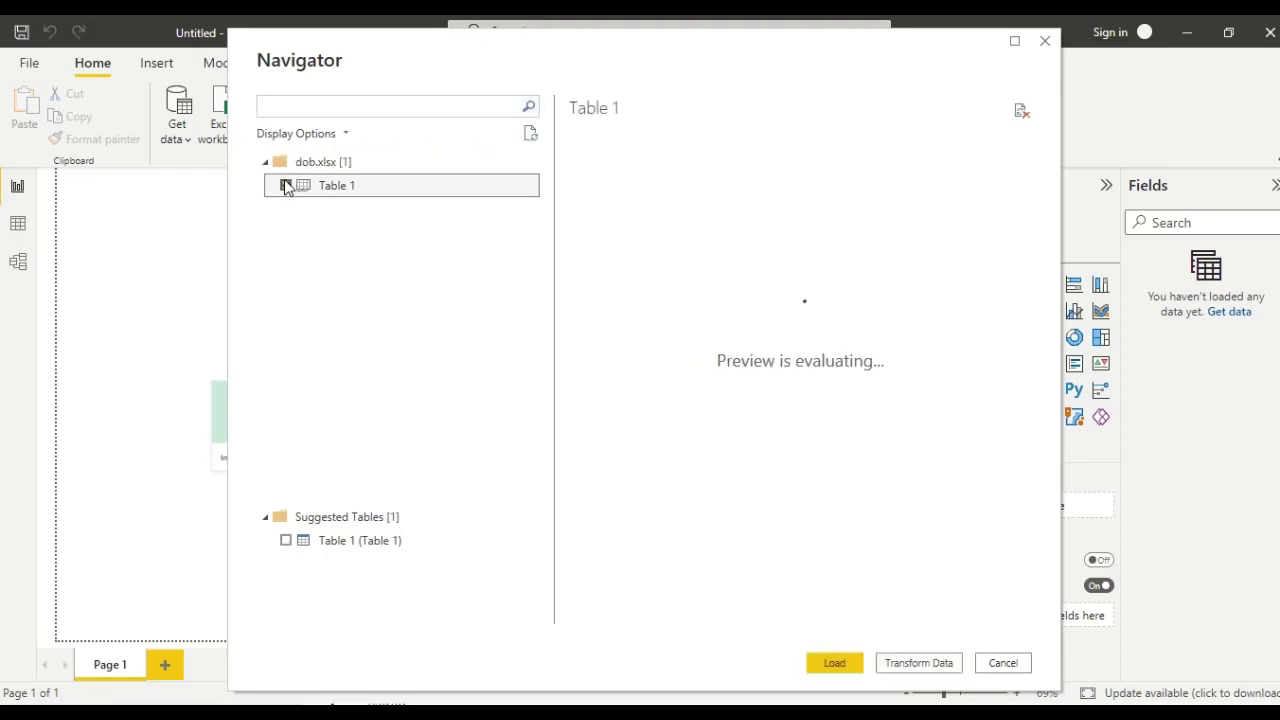
left_click(918, 663)
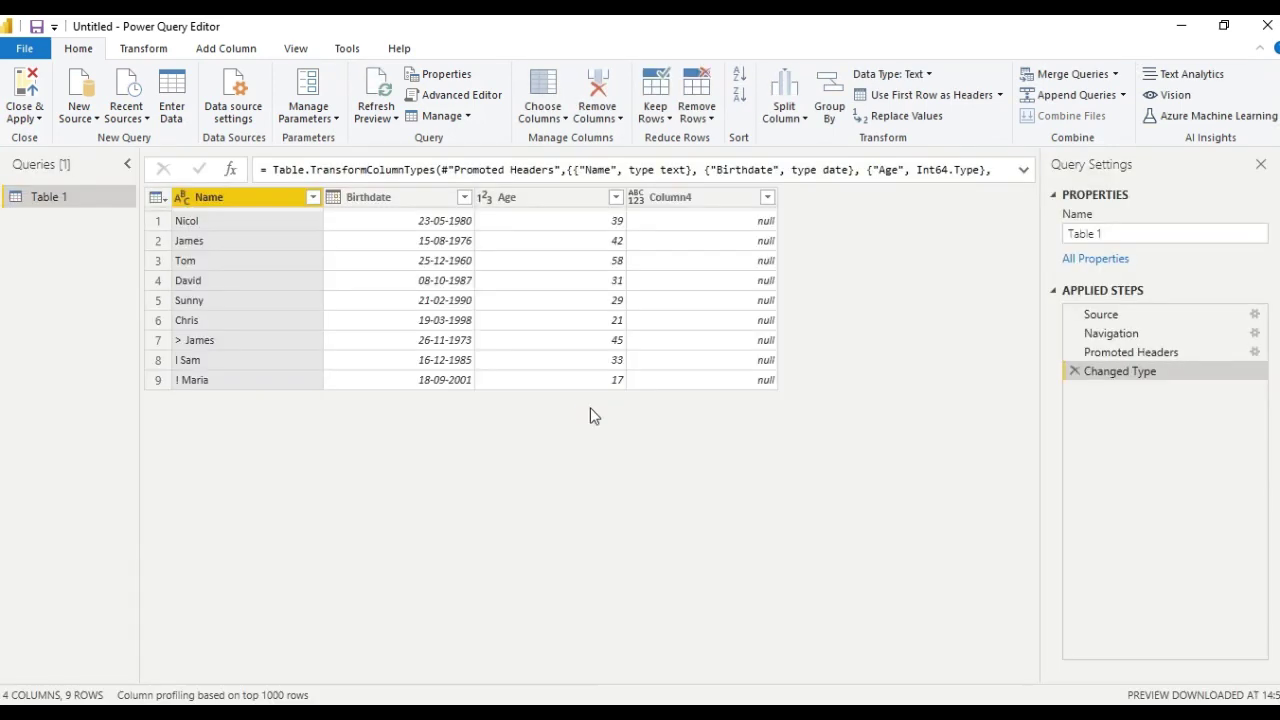
- Remove the Age and Column4 columns, keeping Name and Birthdate
left_click(551, 195)
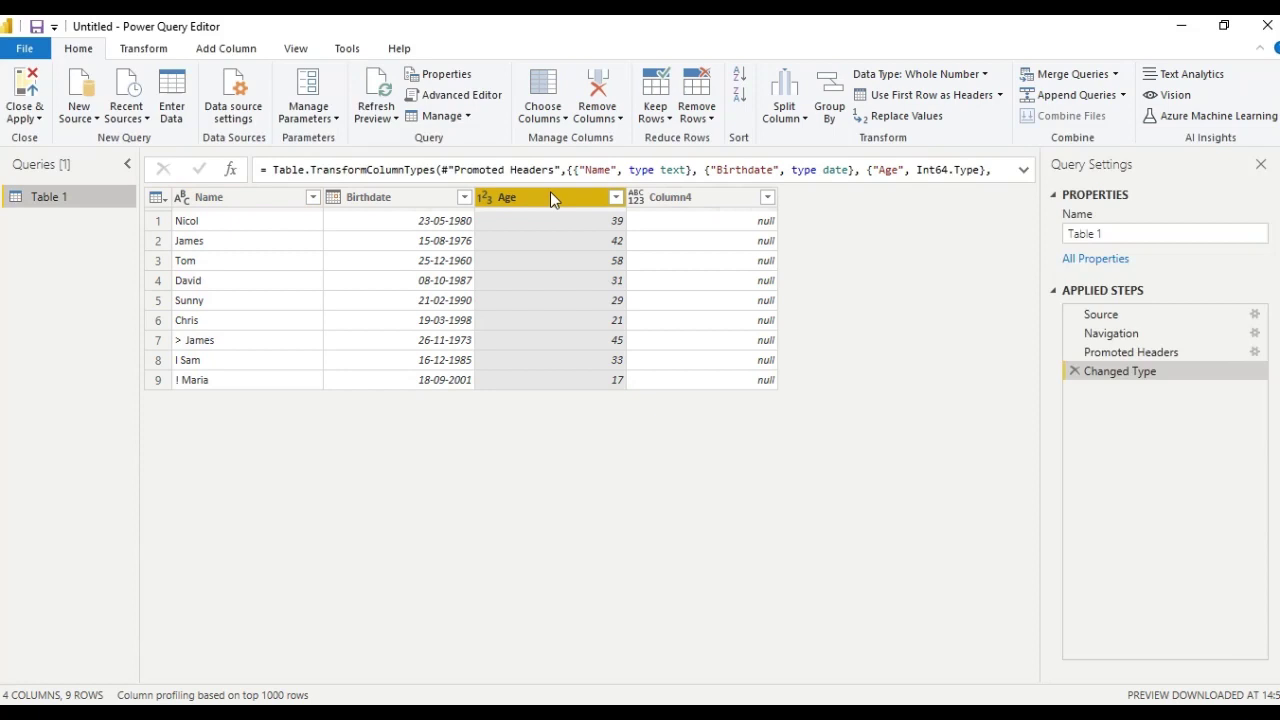
right_click(551, 194)
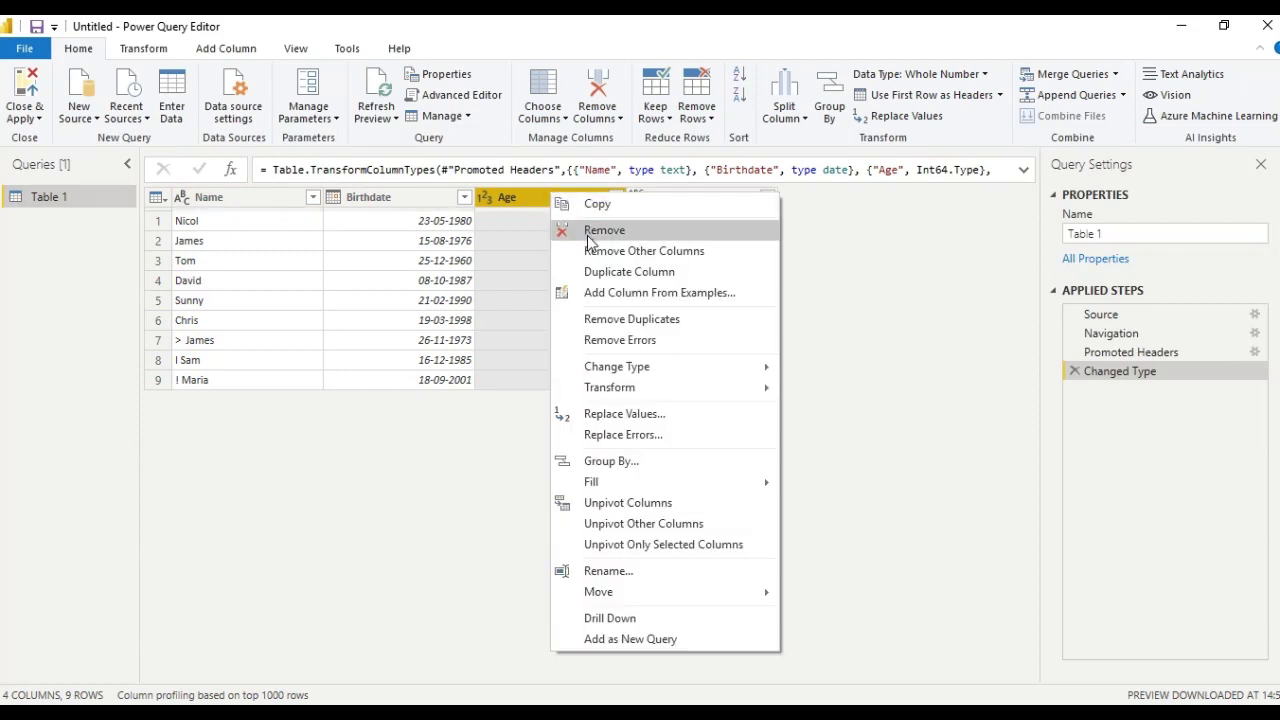
left_click(586, 232)
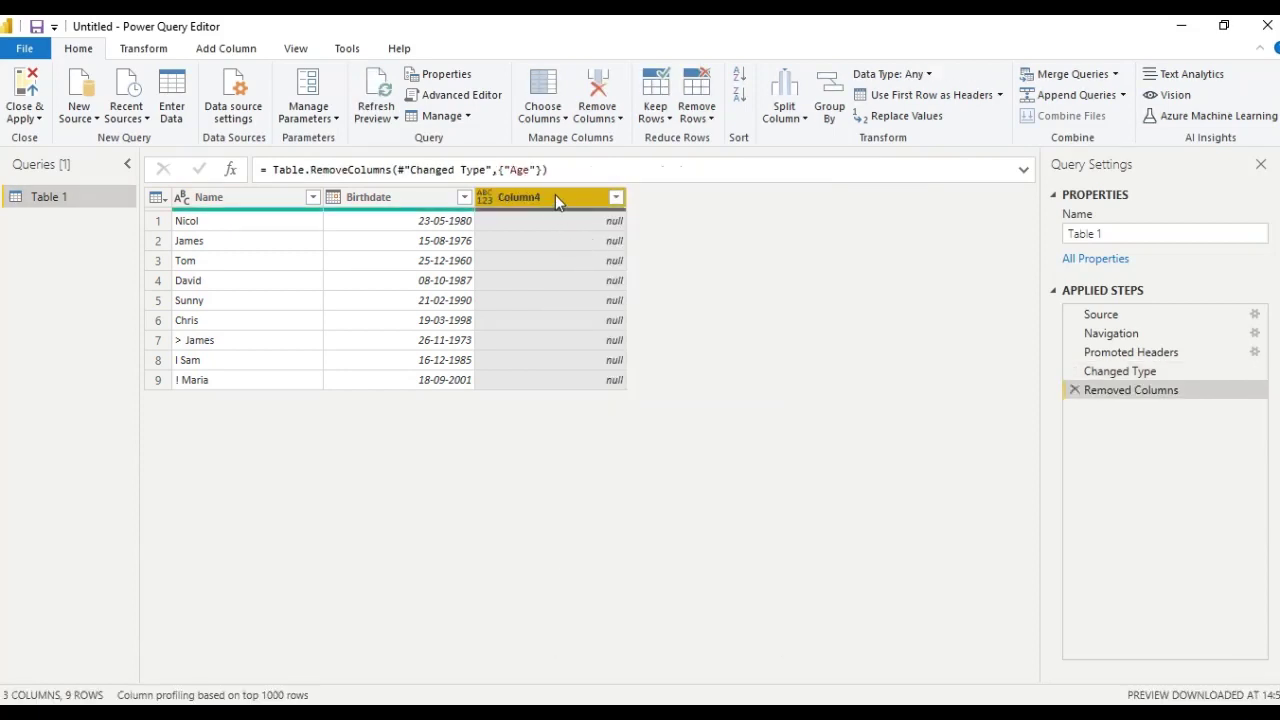
right_click(557, 197)
left_click(586, 232)
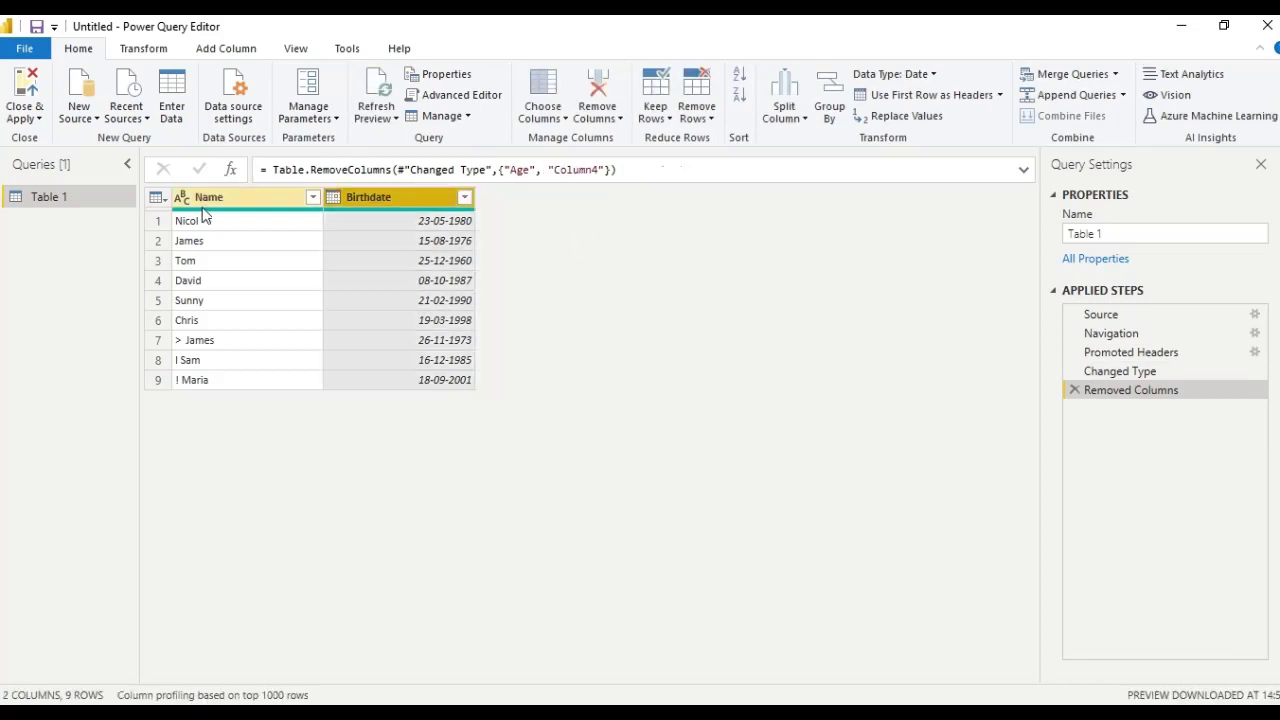
- Rename the query from Table 1 to data
double_click(71, 199)
key("BackSpace")
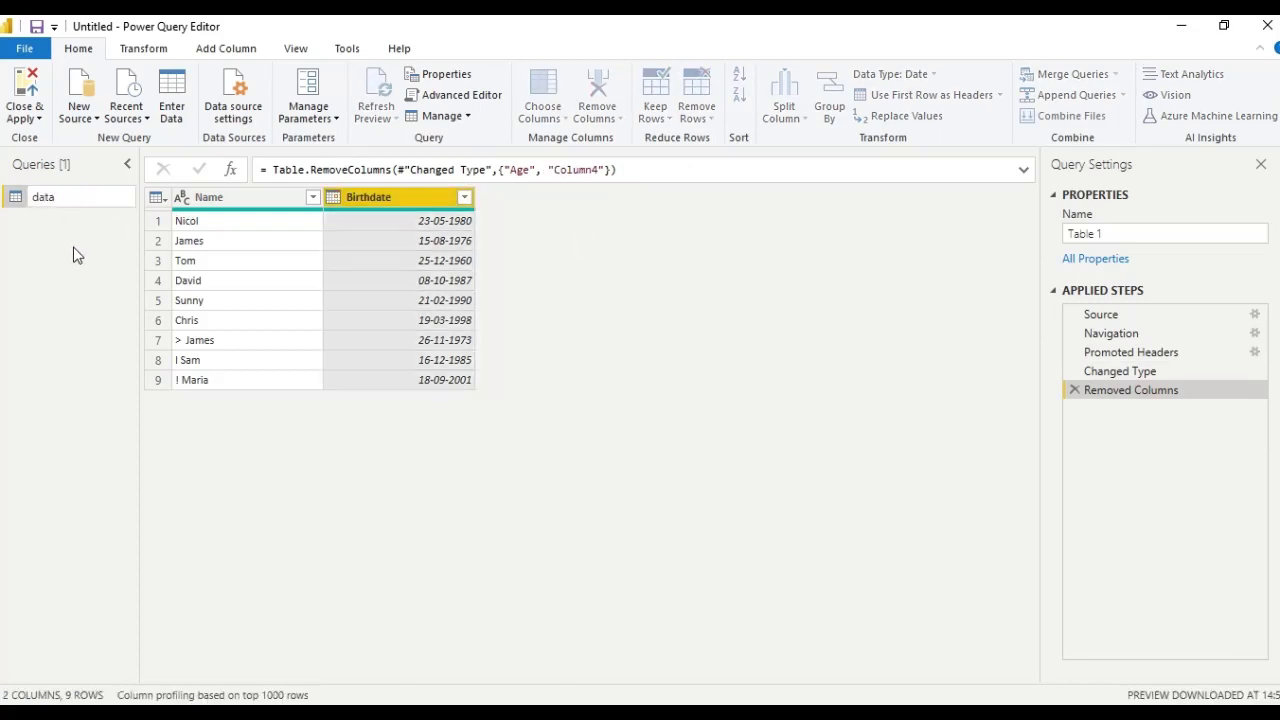
key("Return")
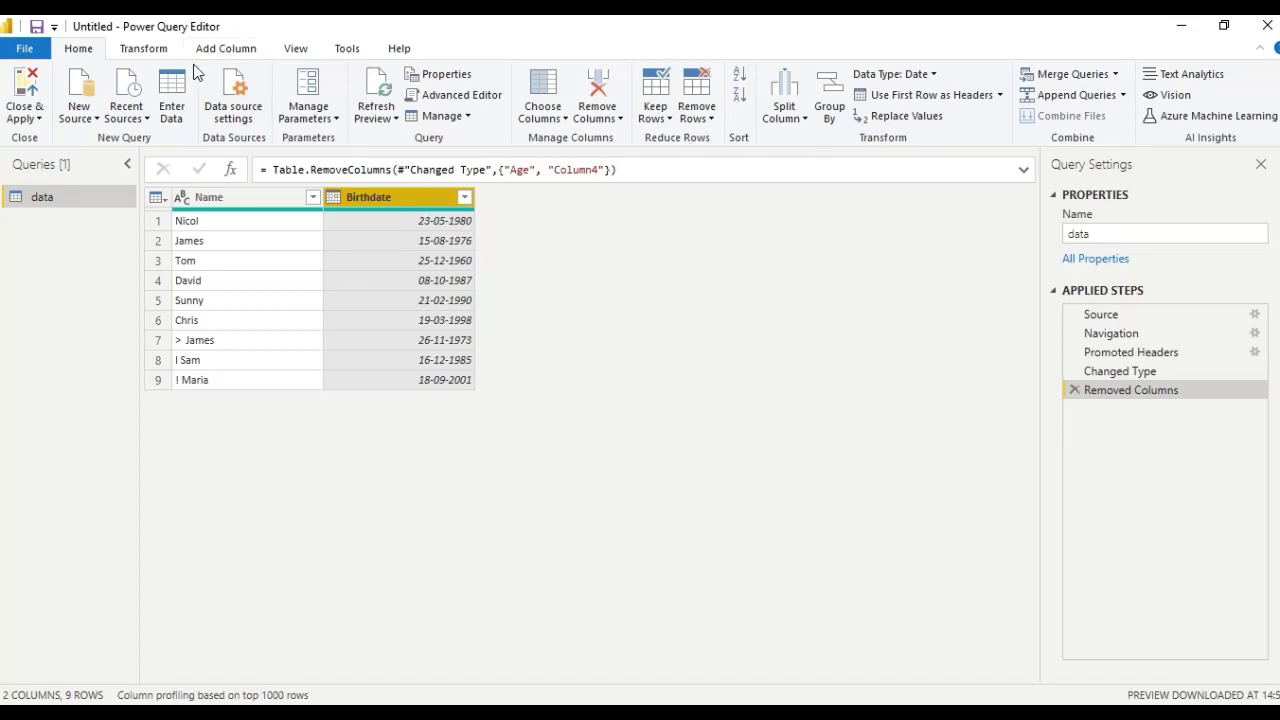
- Add an Age column computed from Birthdate, giving durations such as 15501.00:00:00
left_click(148, 50)
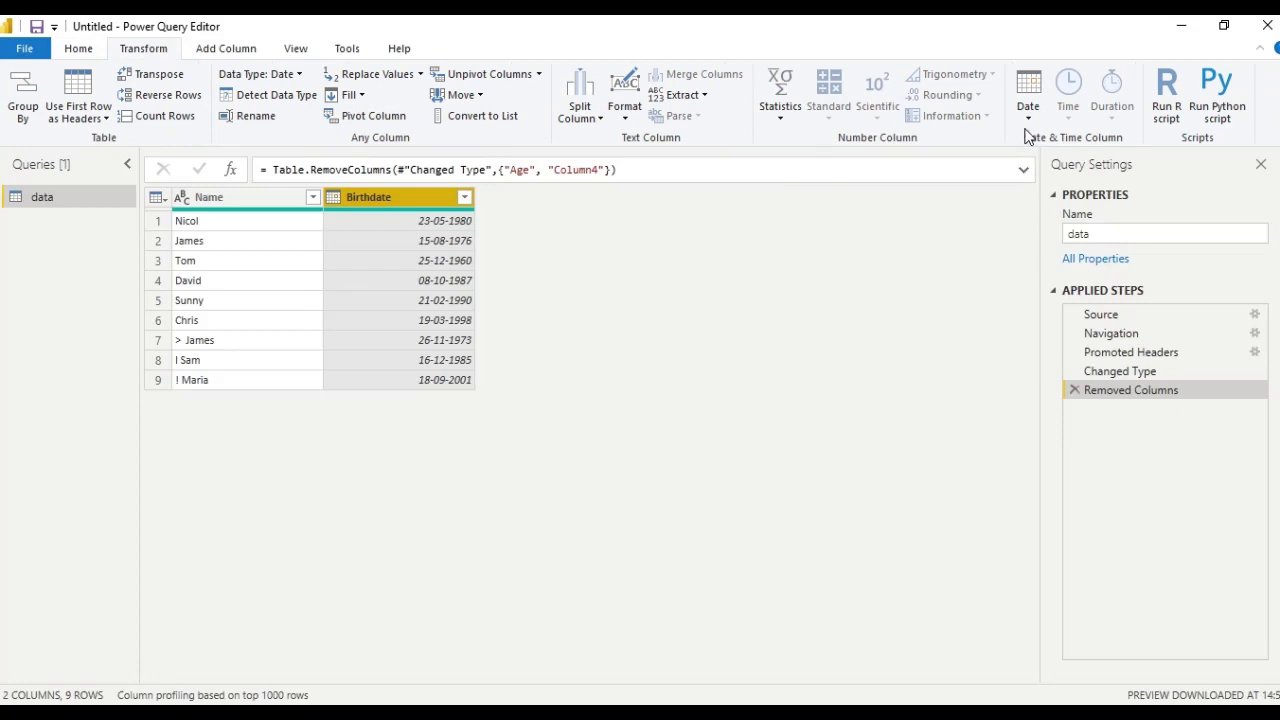
left_click(1028, 112)
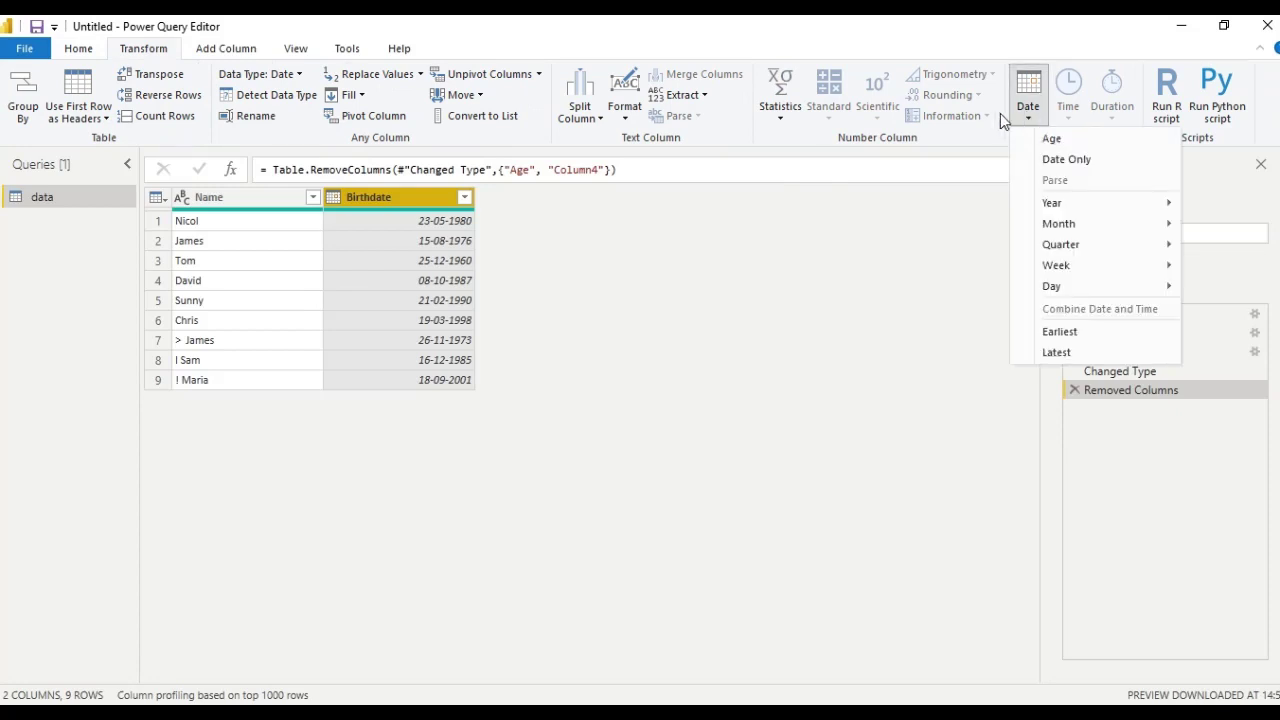
left_click(233, 52)
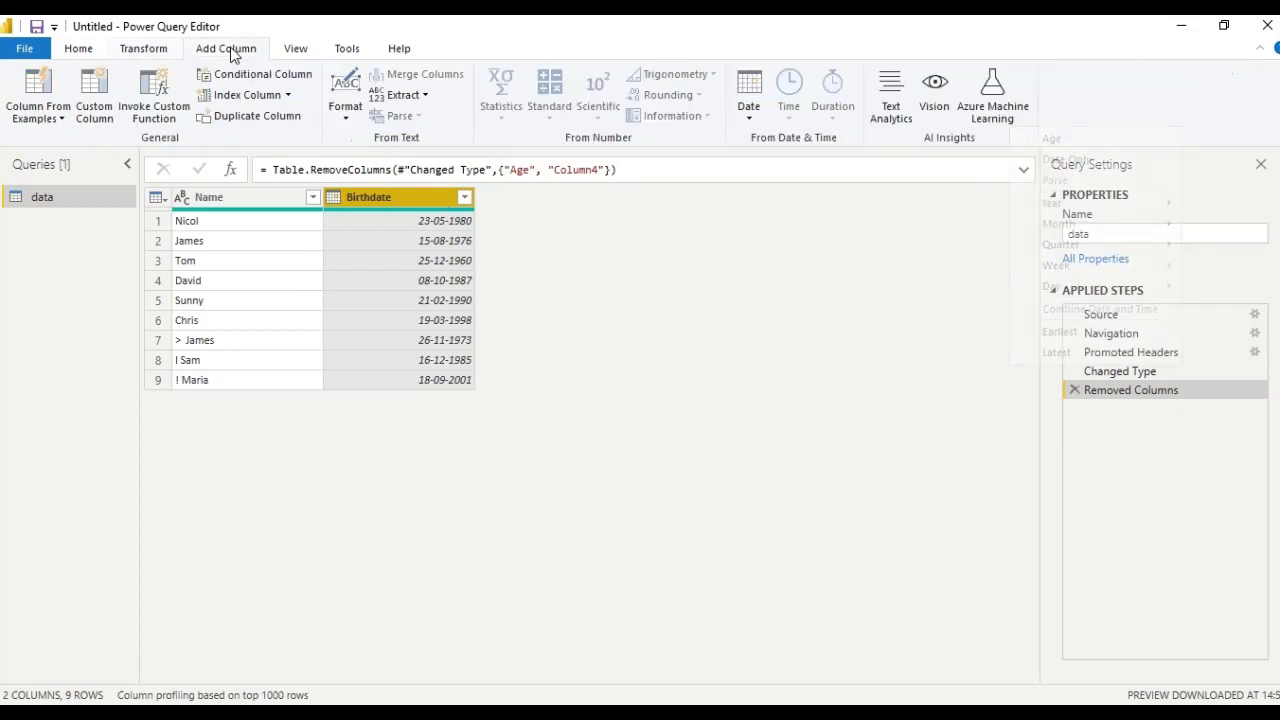
left_click(748, 117)
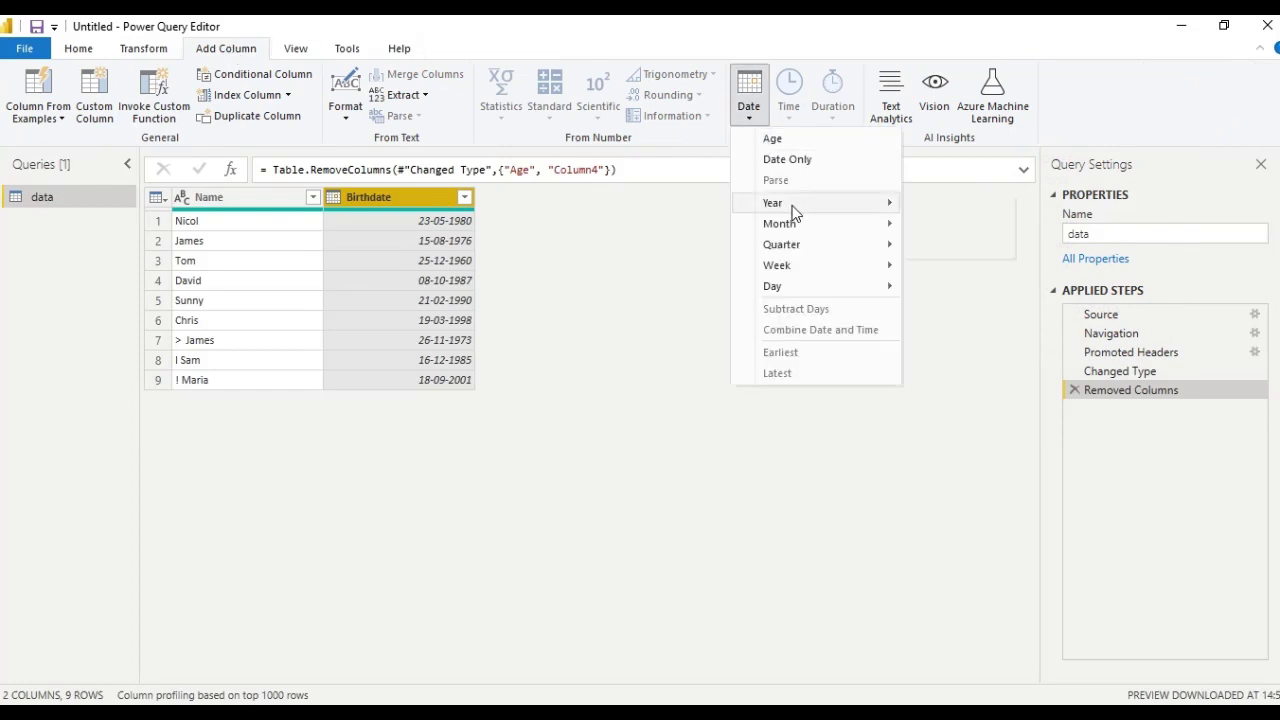
mouse_move(792, 211)
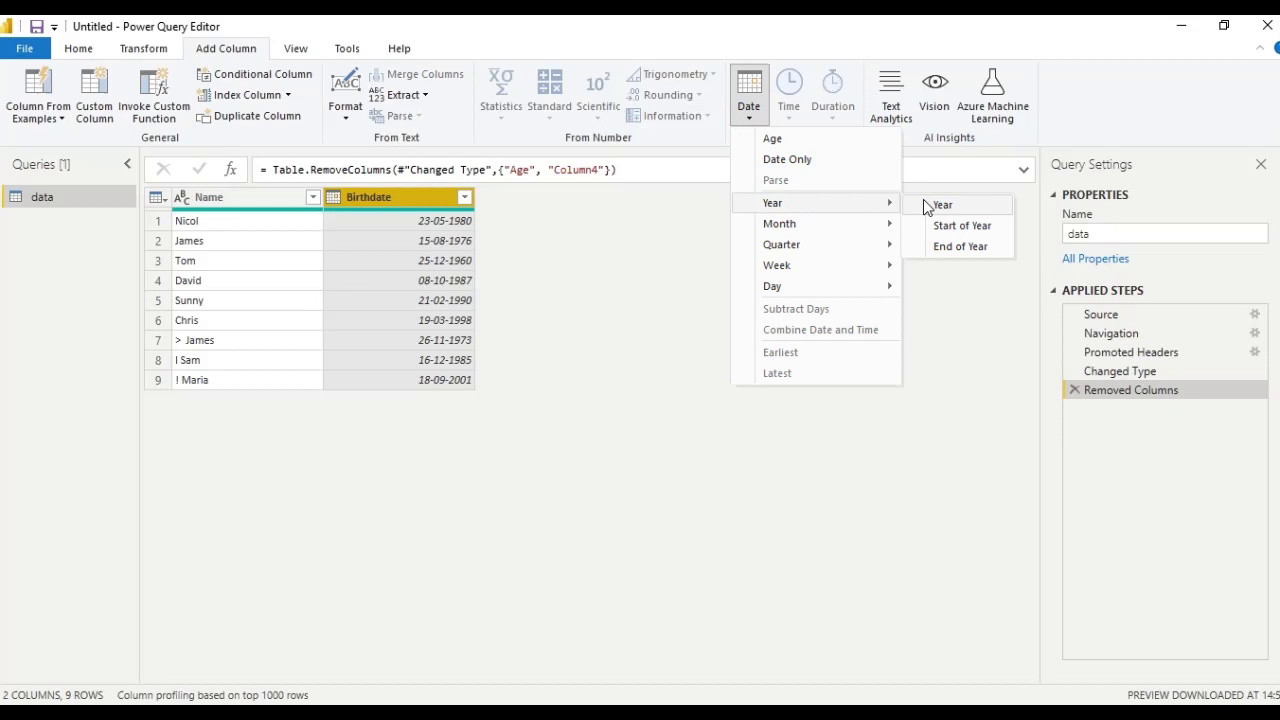
left_click(800, 140)
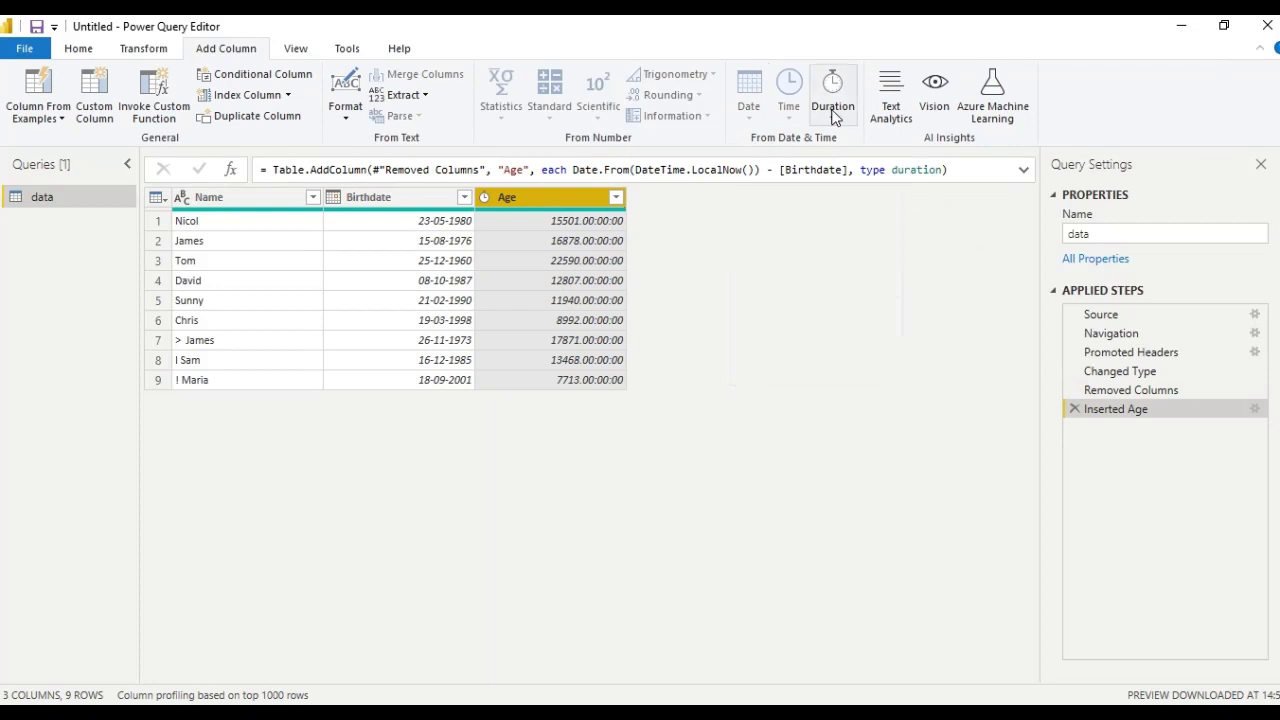
- Convert the Age durations to total years as decimals, e.g. 42.46849315
left_click(135, 46)
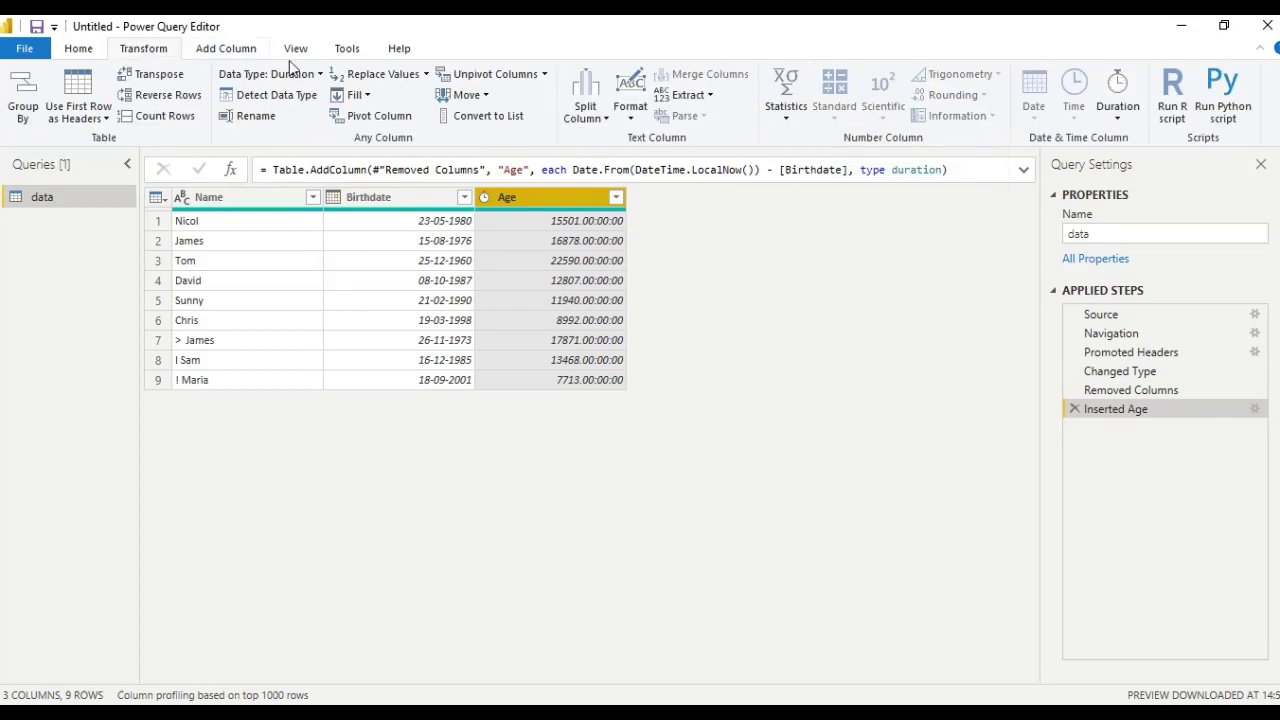
left_click(1118, 110)
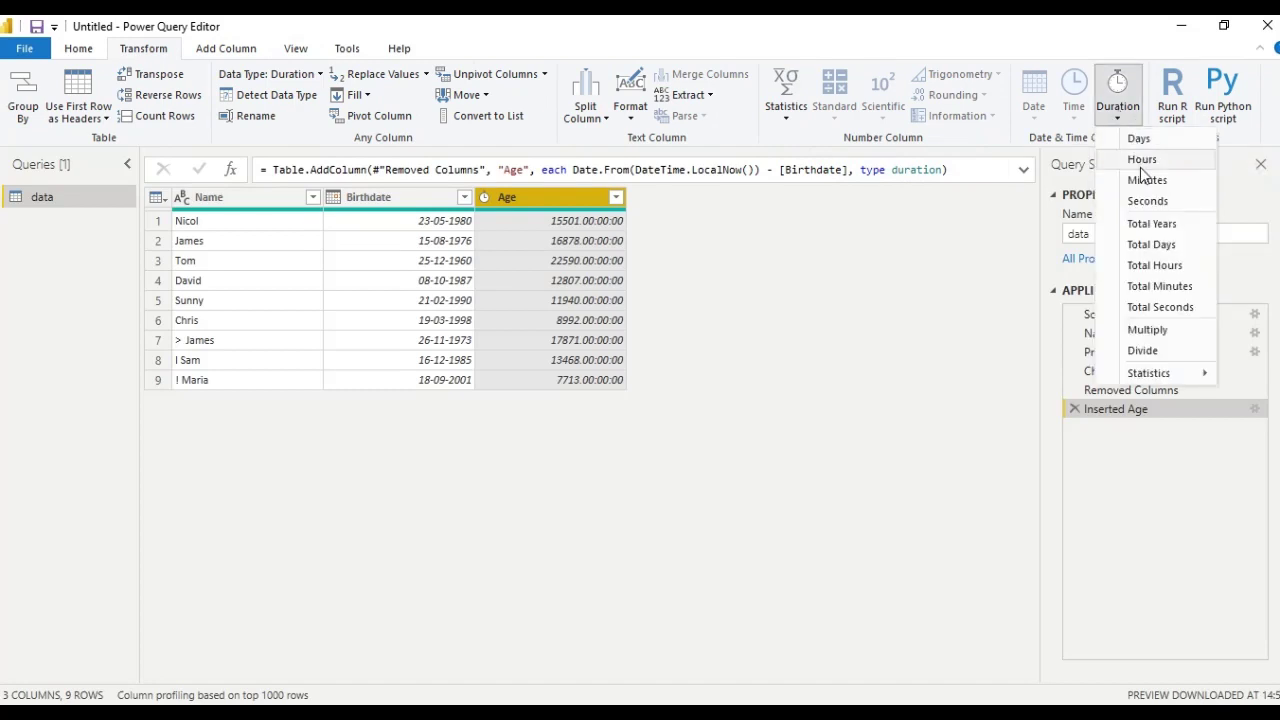
left_click(1150, 226)
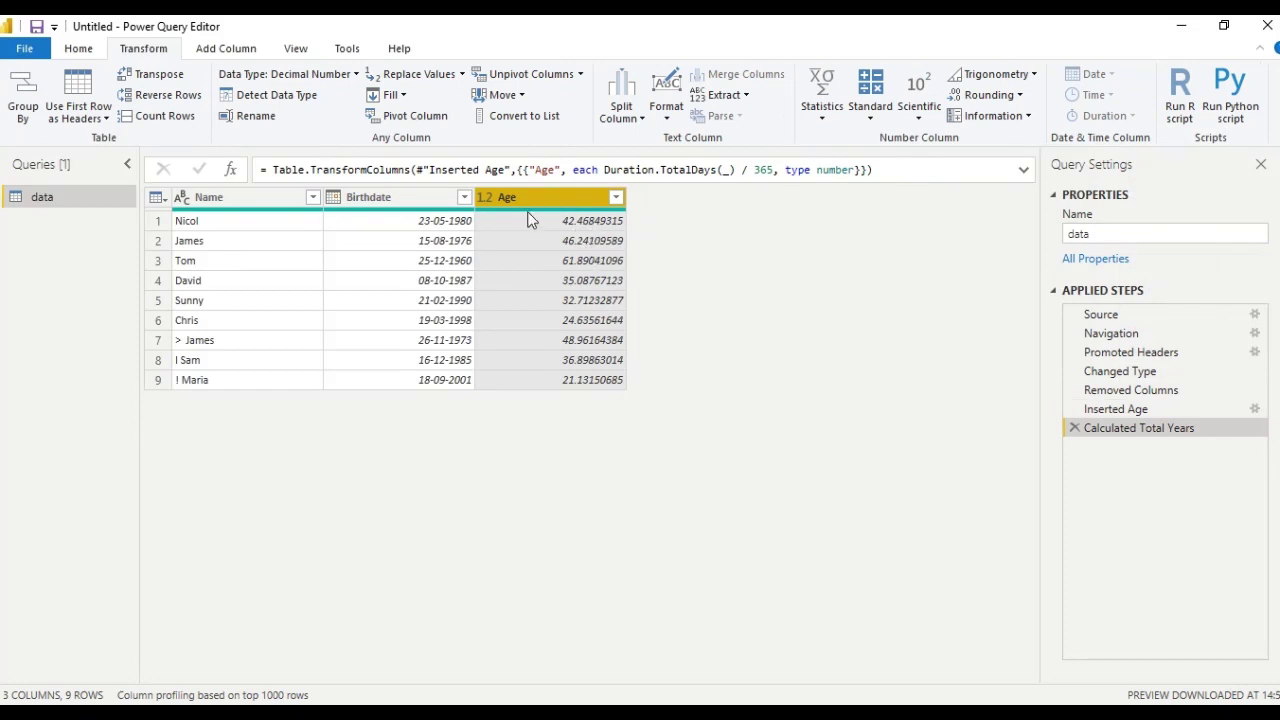
- Round the Age values up to whole numbers, e.g. 42.47 becomes 43
left_click(1008, 95)
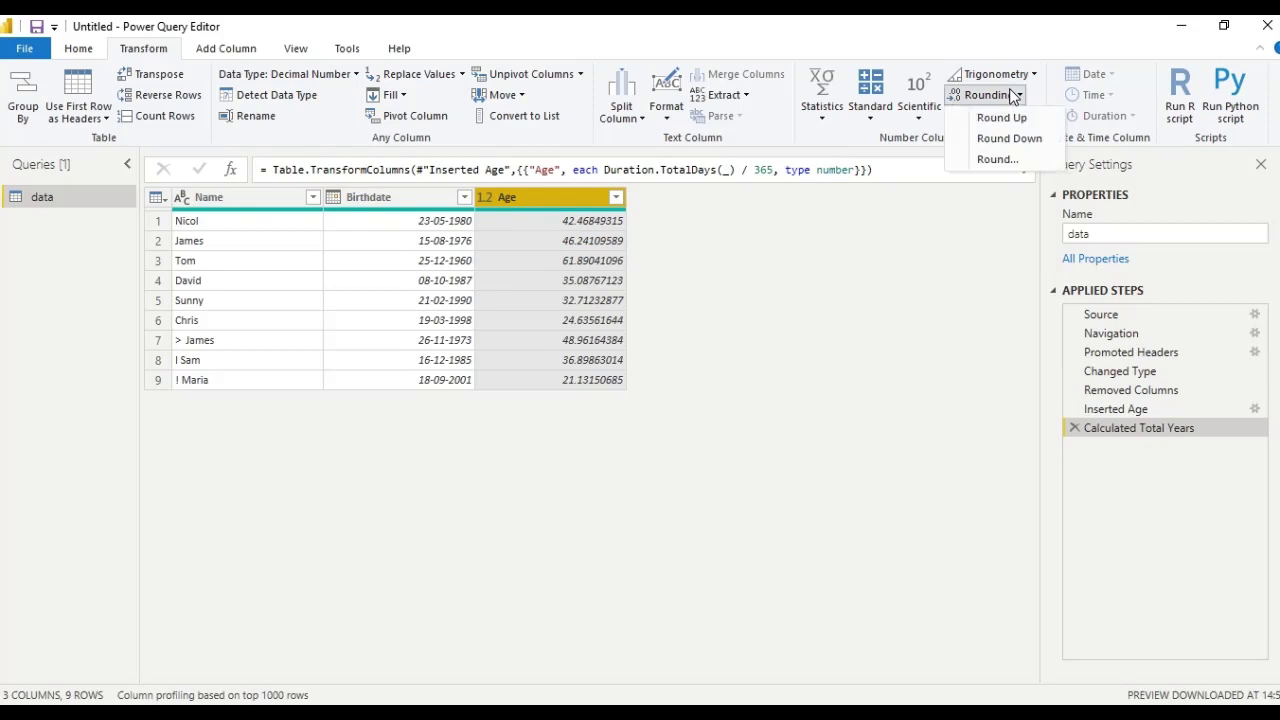
left_click(1010, 118)
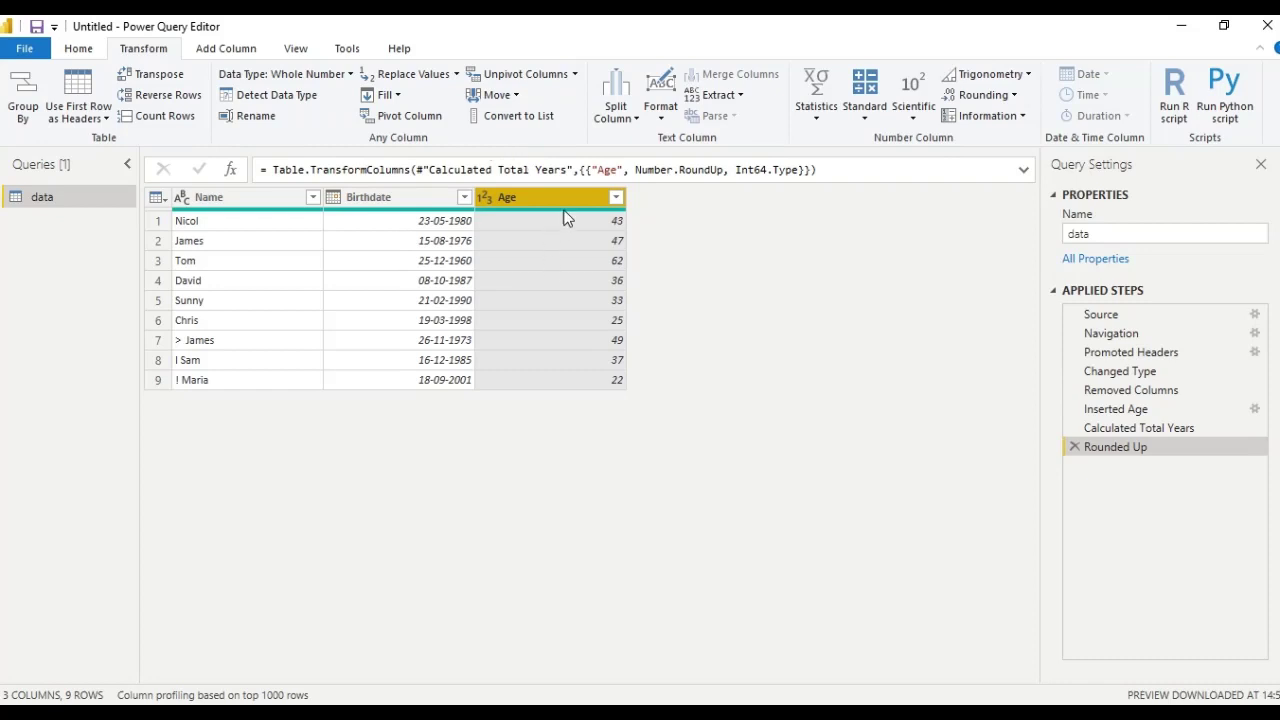
mouse_move(570, 212)
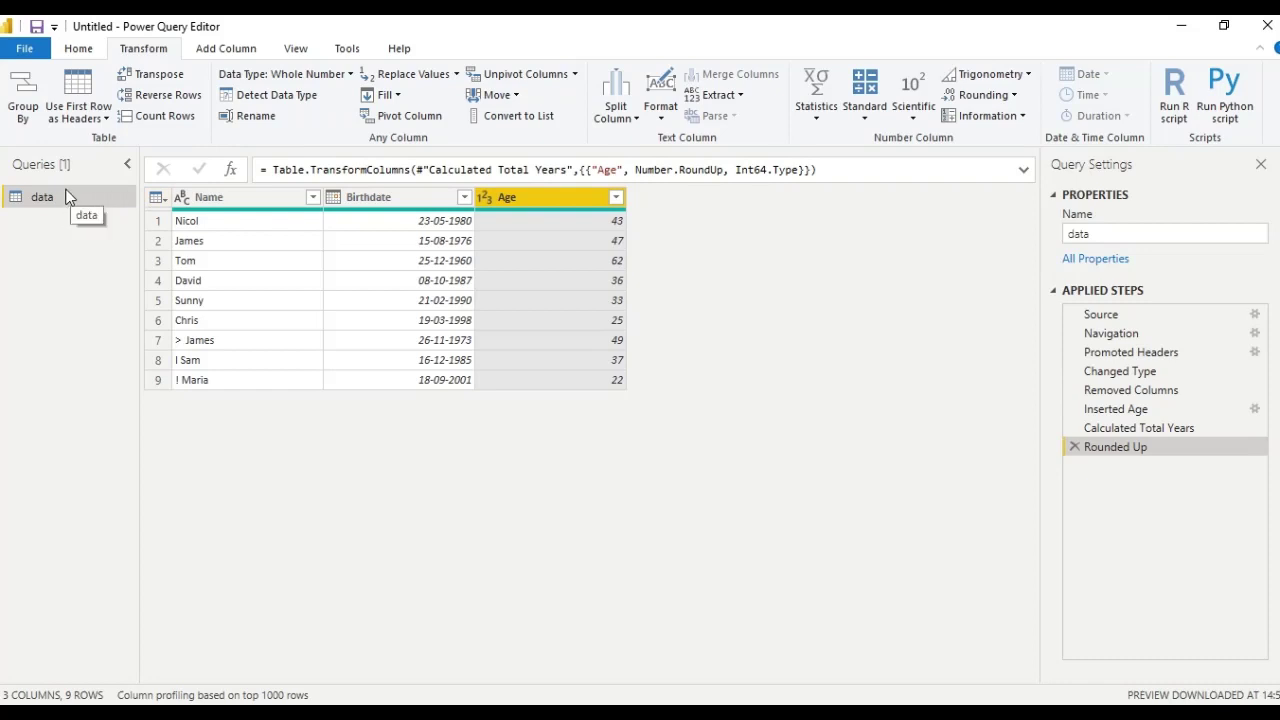
- Close Power Query Editor and apply the pending query changes to the model
left_click(80, 49)
left_click(35, 117)
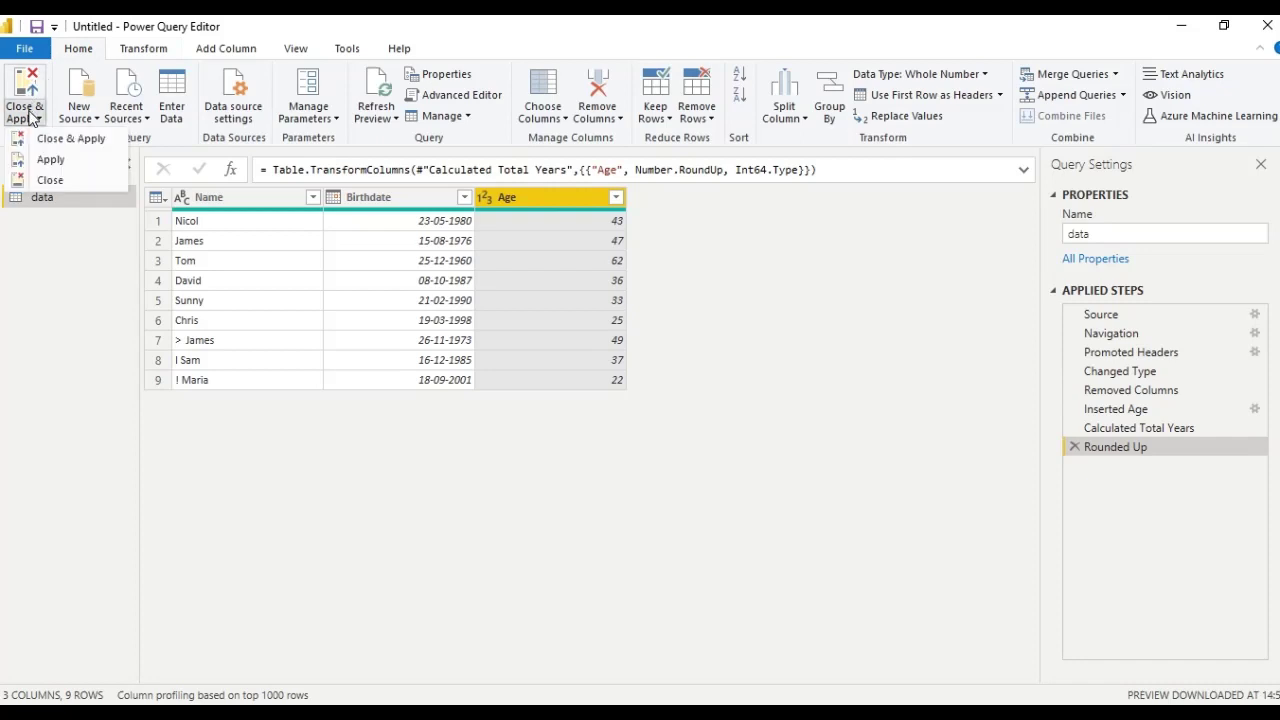
left_click(47, 155)
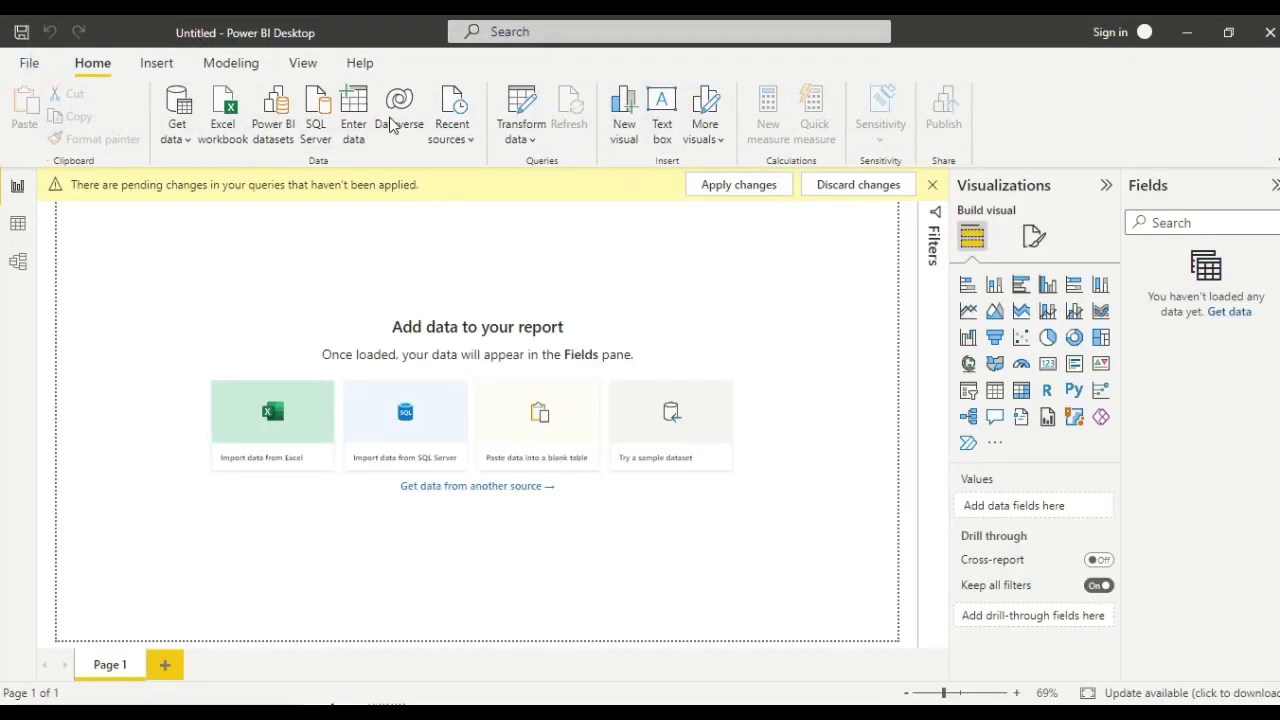
left_click(744, 185)
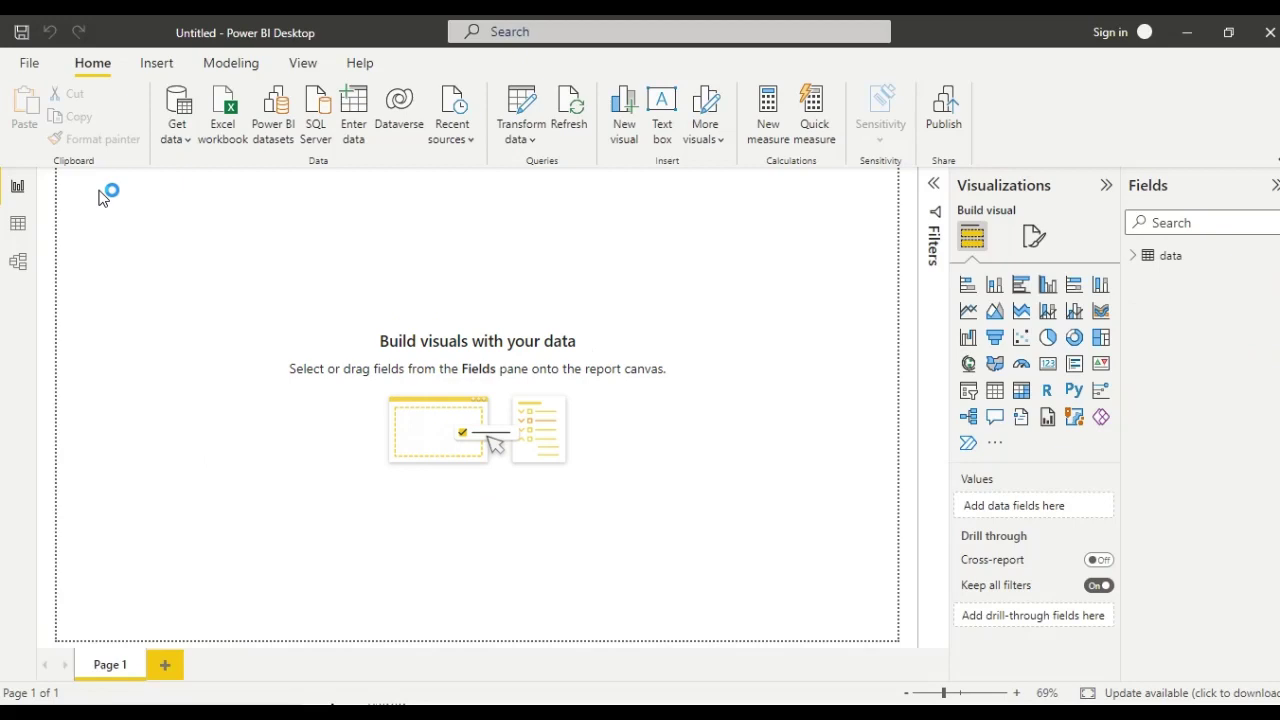
- View the loaded data table in Data view and select the Age column
left_click(17, 230)
left_click(22, 227)
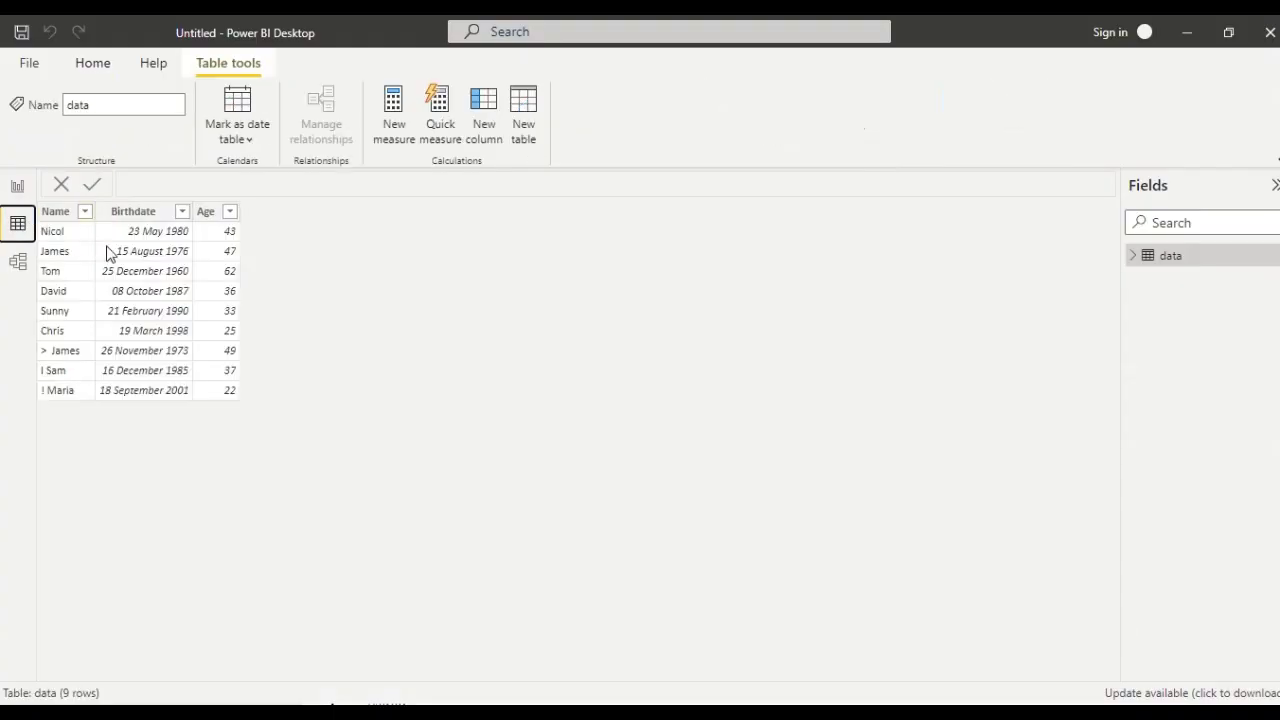
left_click(201, 218)
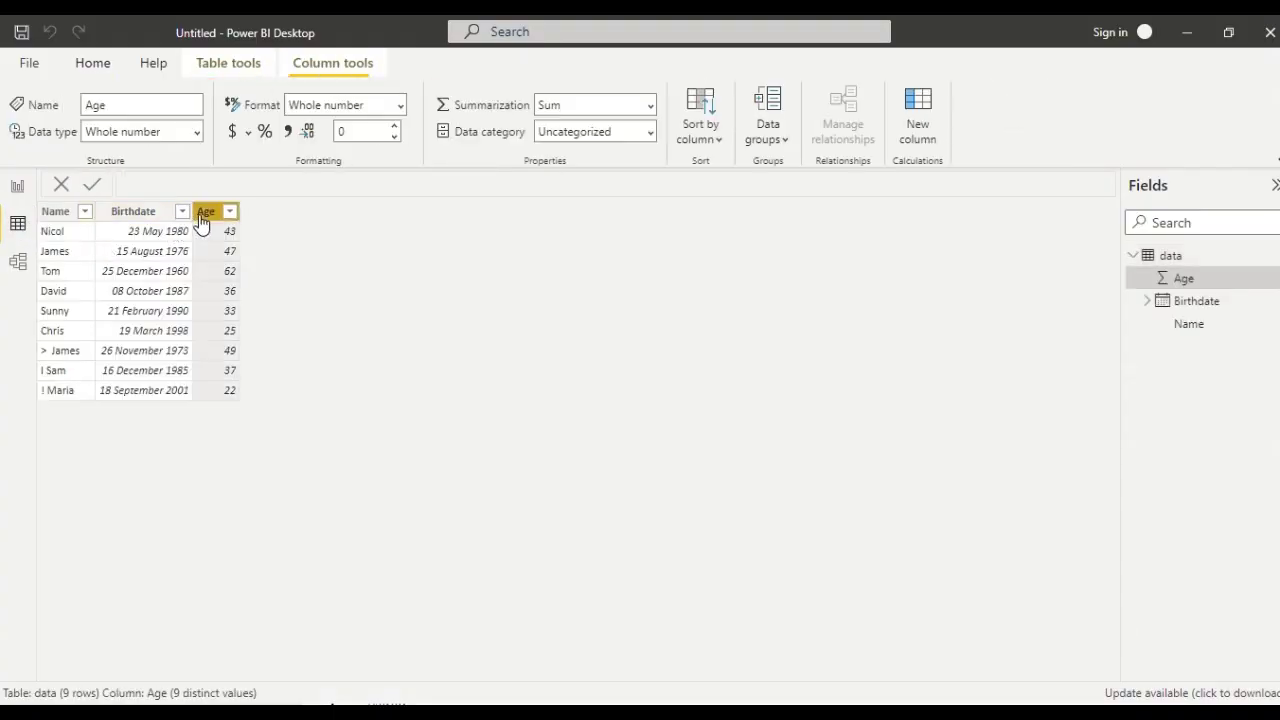
right_click(201, 220)
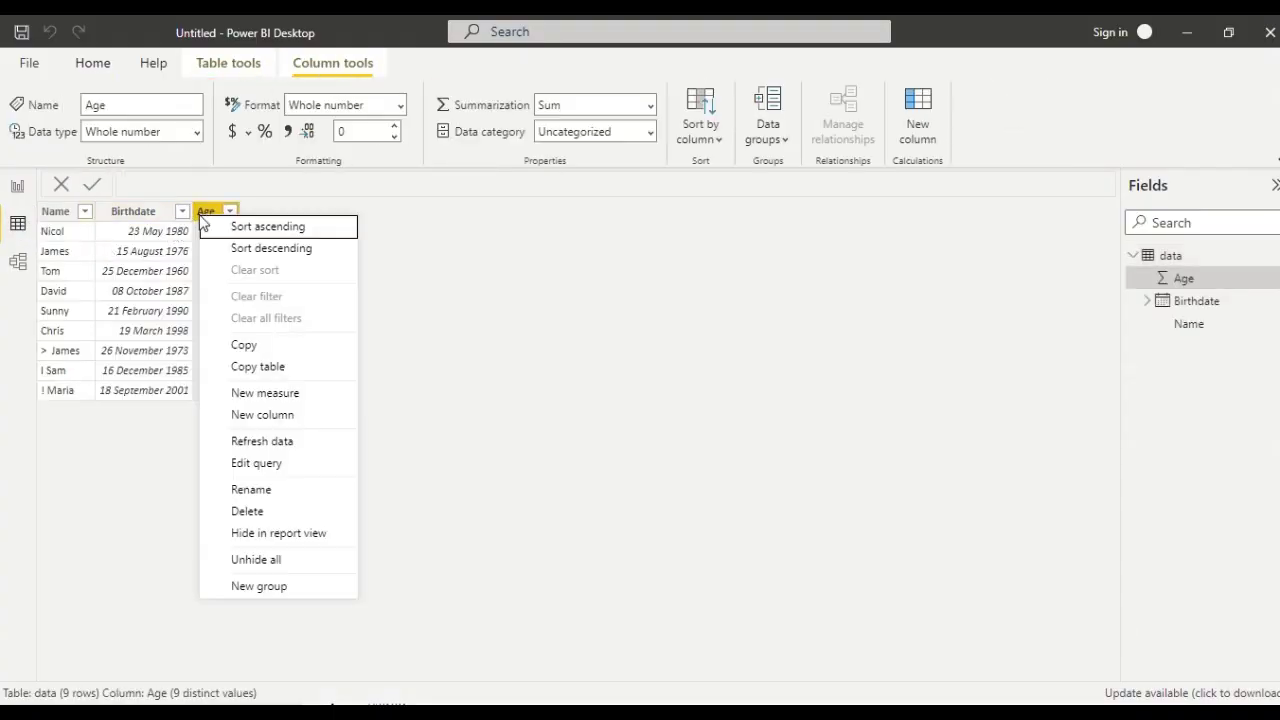
- Create a new column with formula age 2 = DATEDIFF(data[Birthdate], now(), YEAR)
left_click(265, 413)
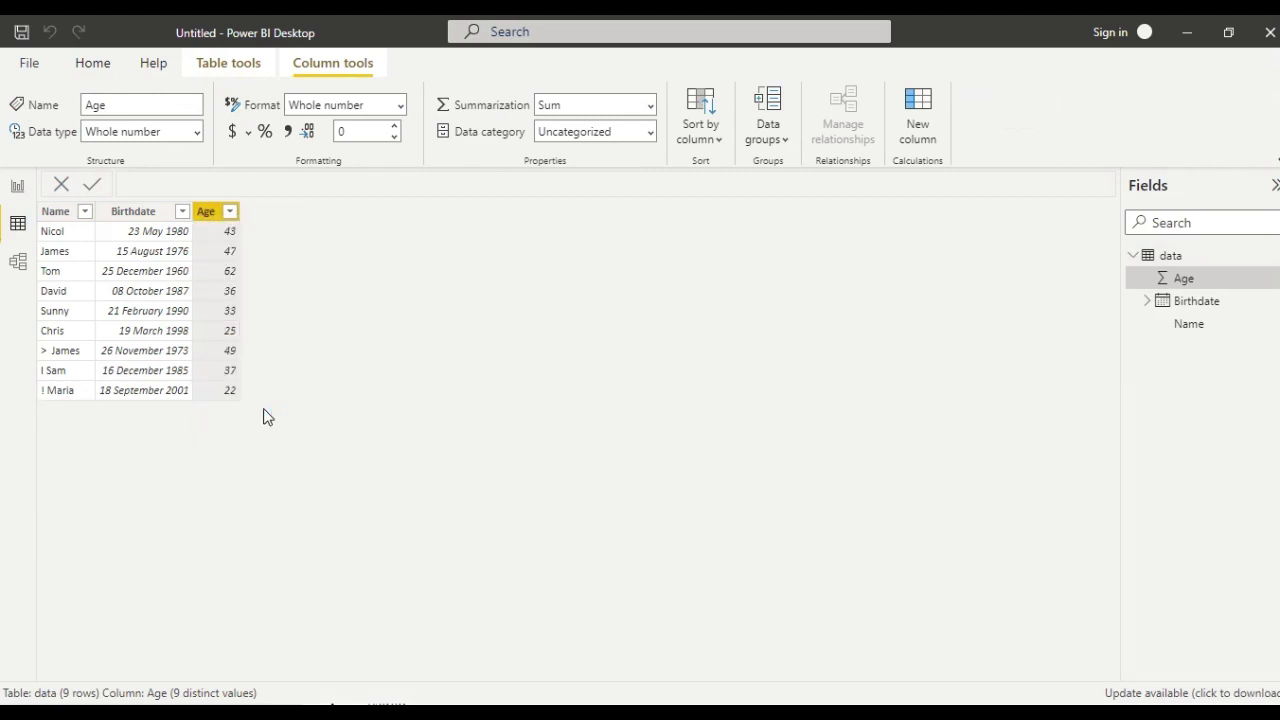
key("ctrl+a")
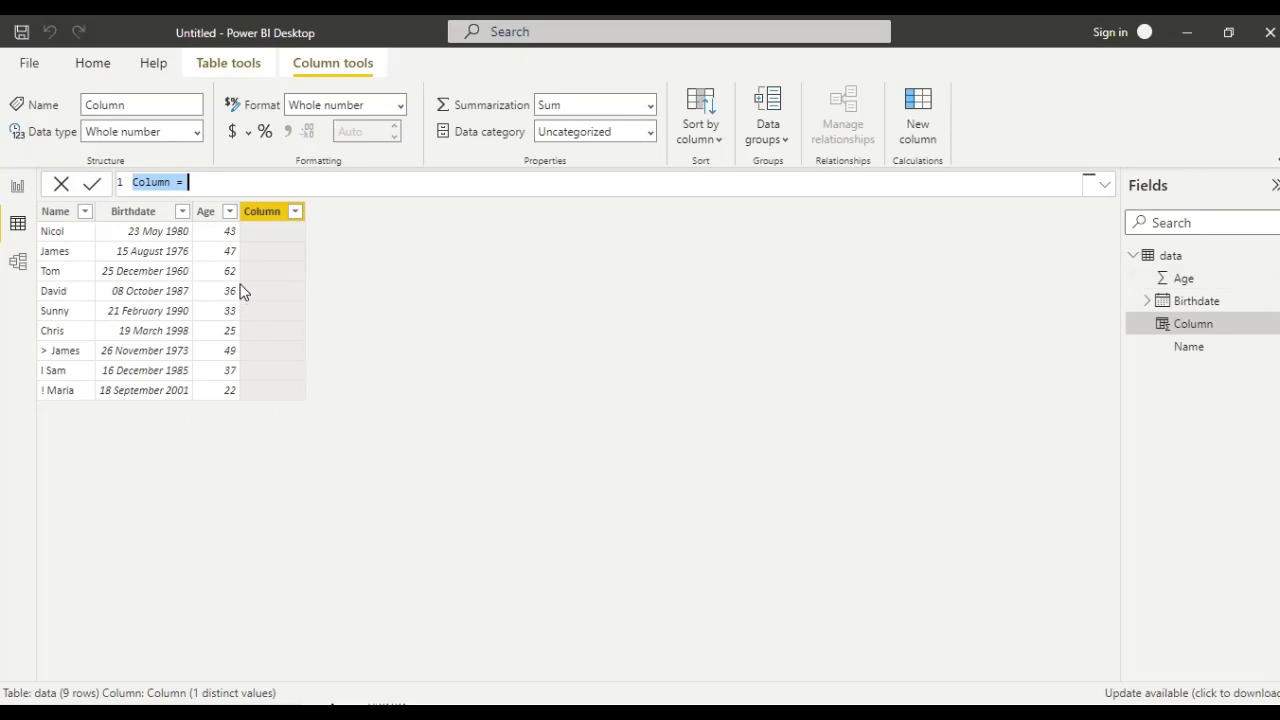
key("BackSpace")
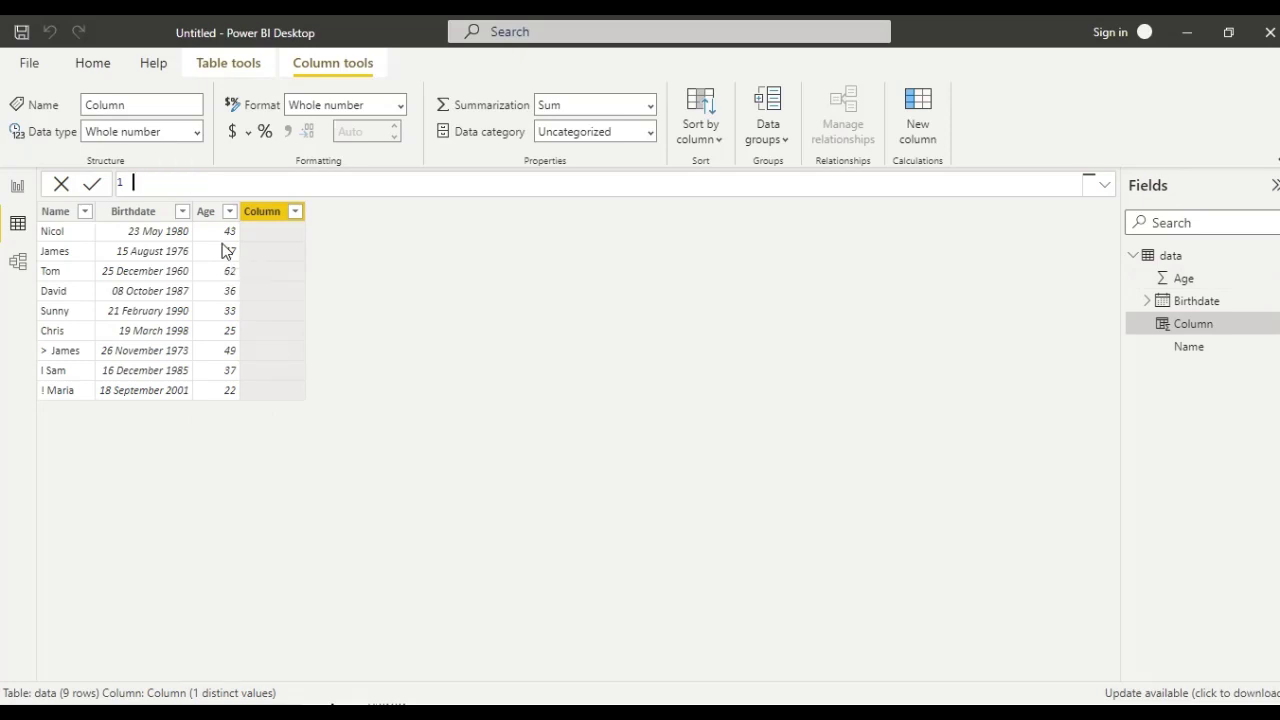
type("aa")
type("e 2 ")
type("= da")
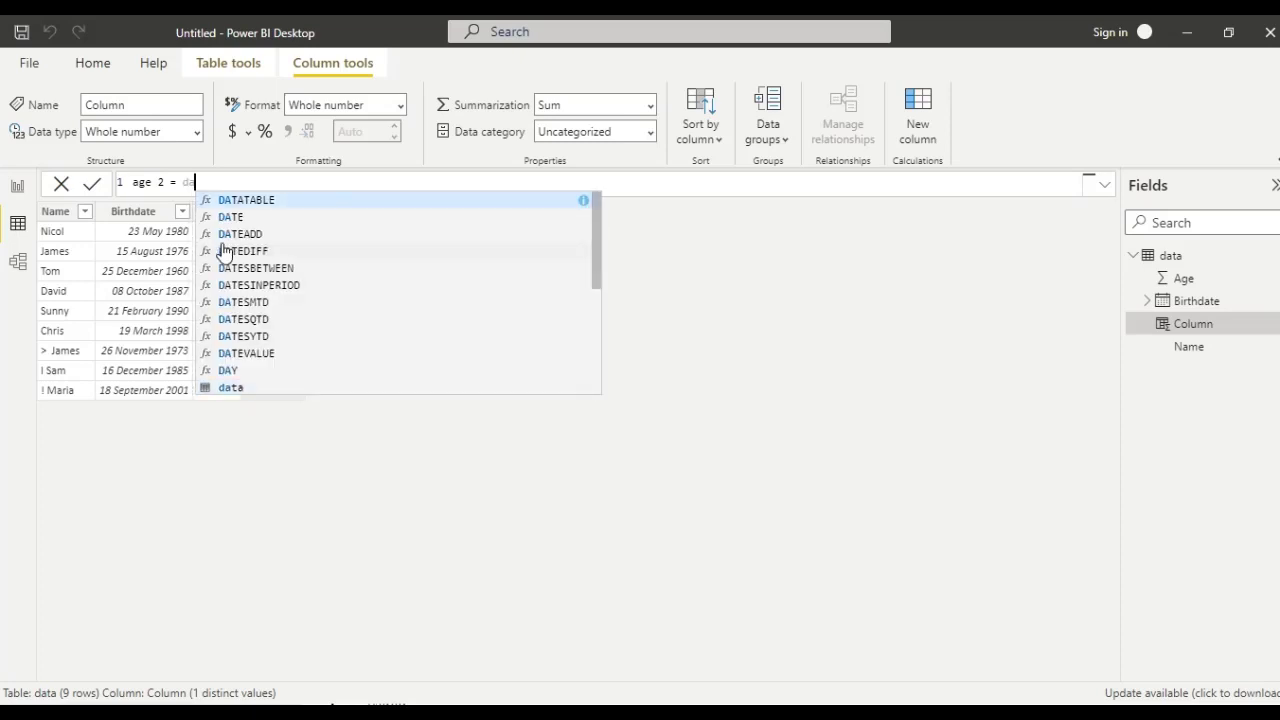
type("te")
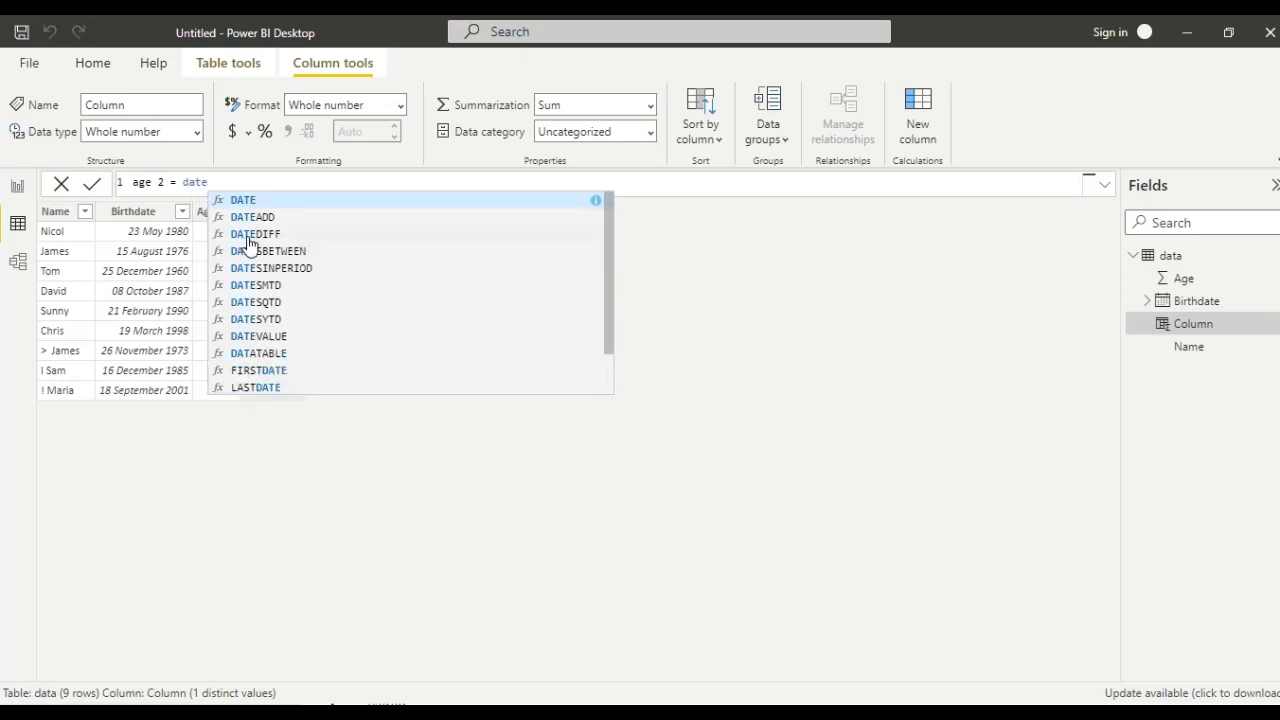
left_click(250, 236)
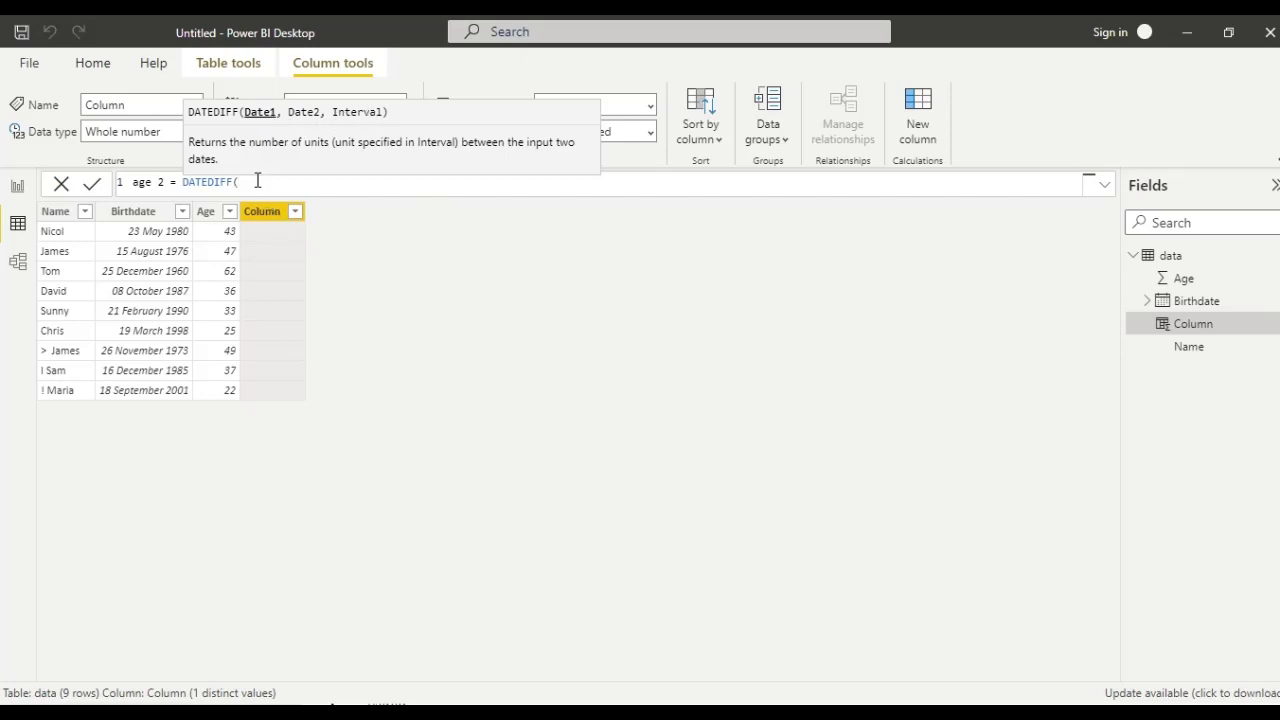
type("da")
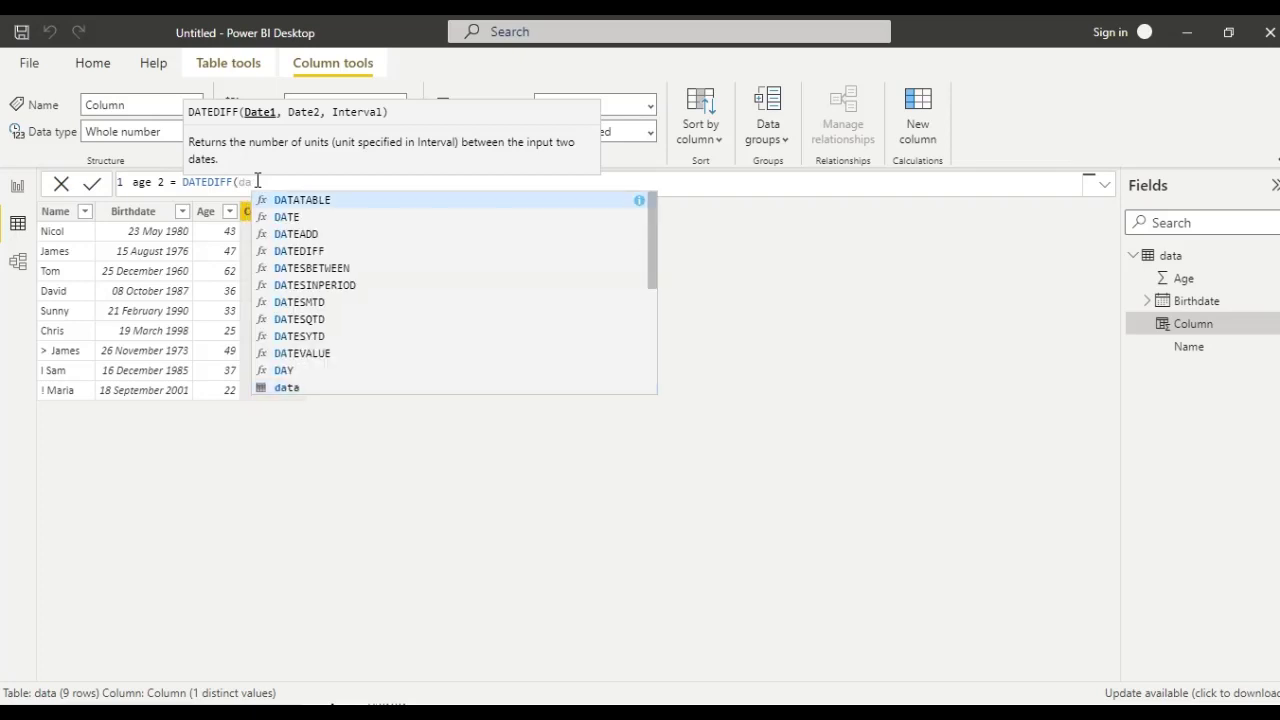
left_click(285, 388)
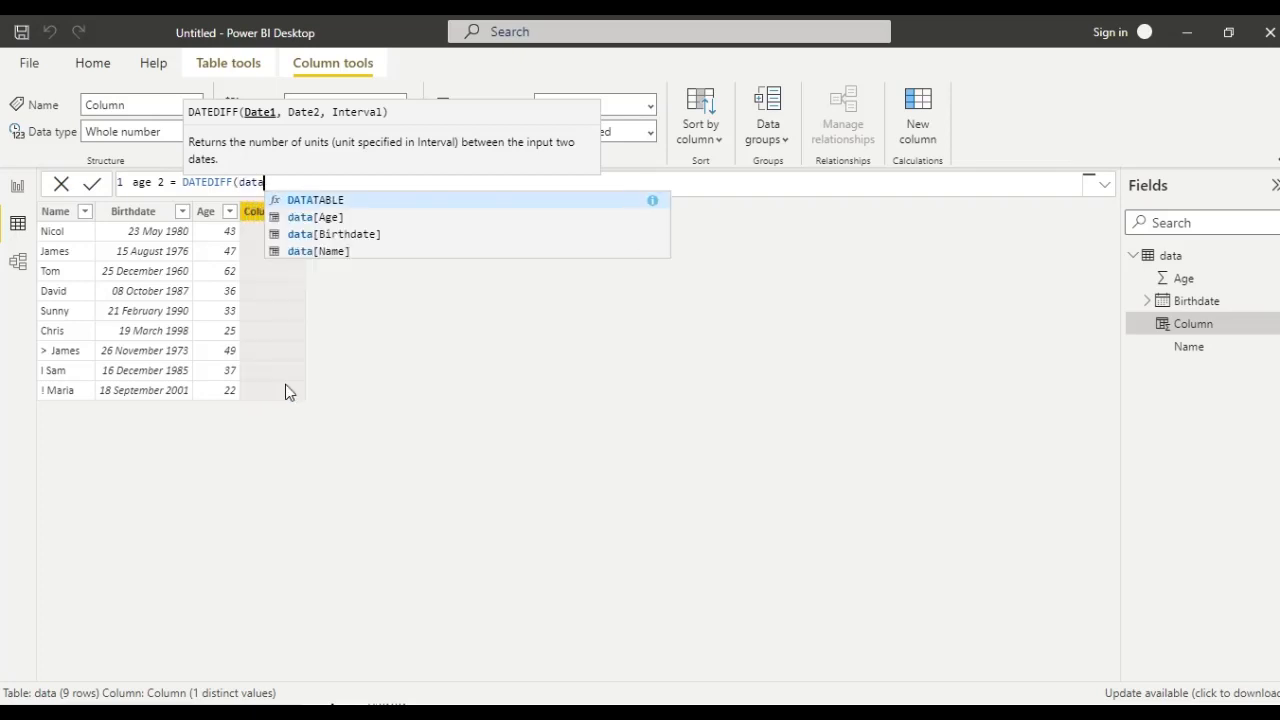
left_click(348, 238)
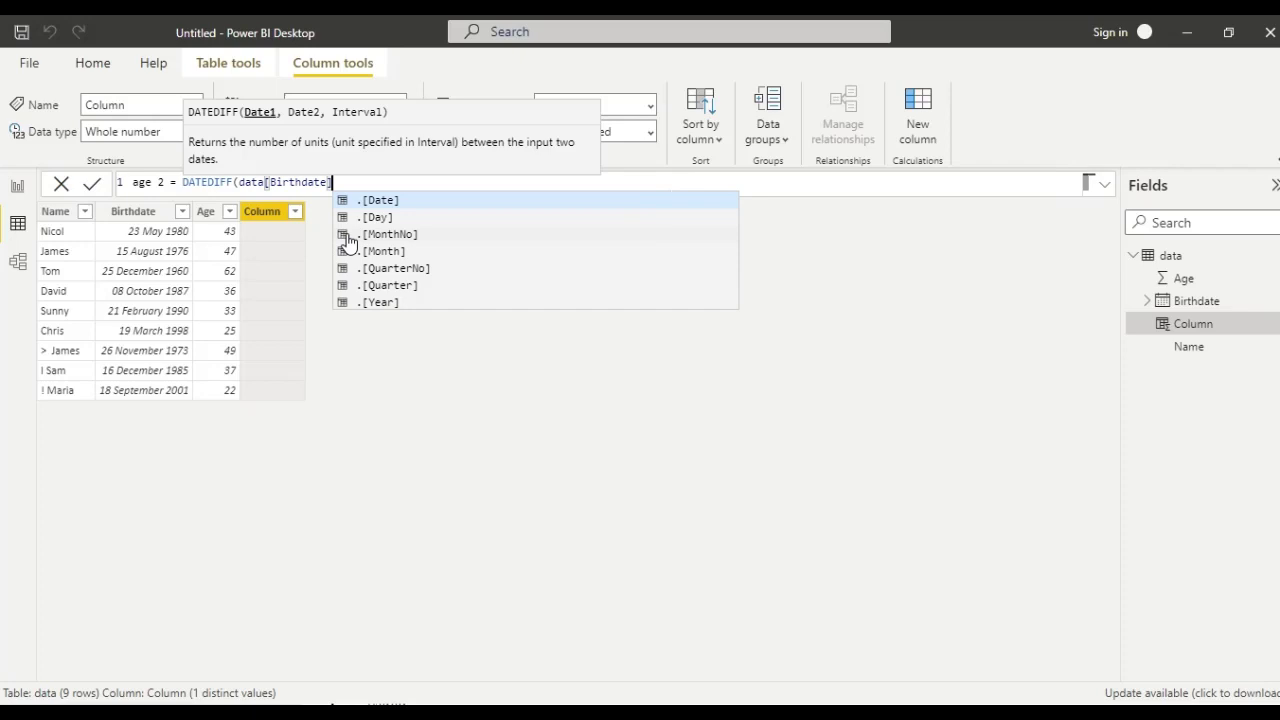
type(",")
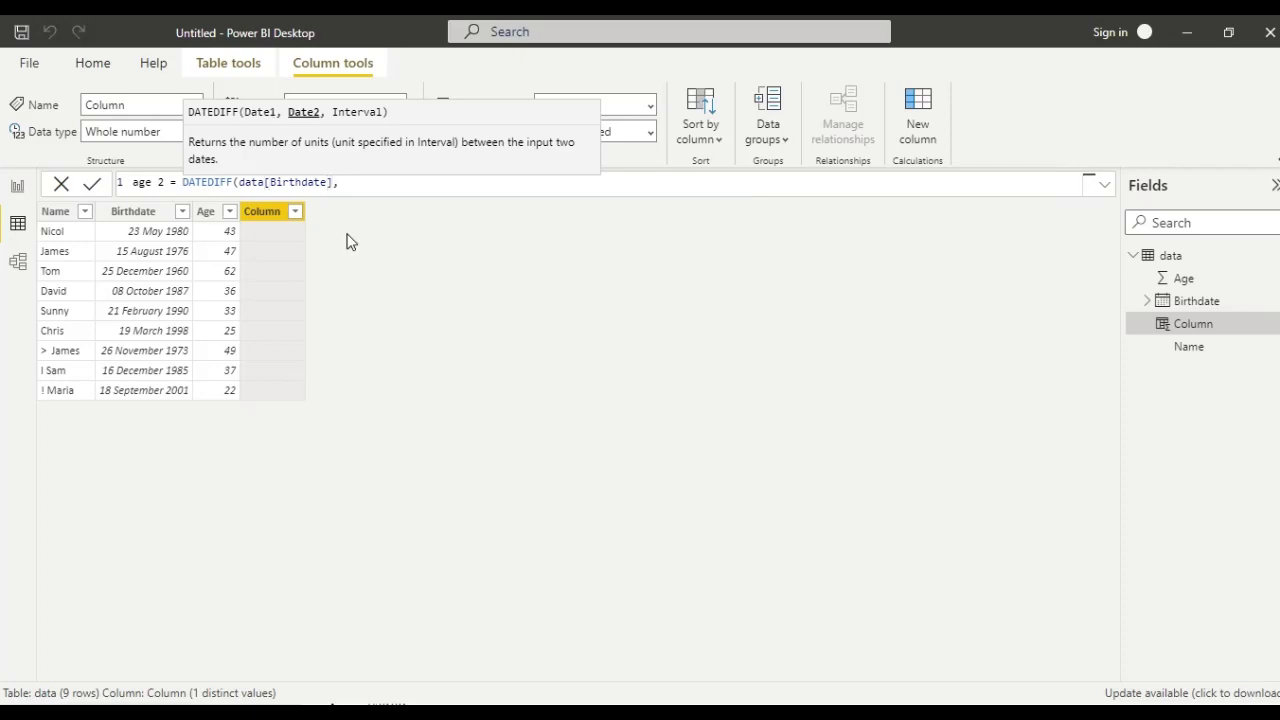
type(" no")
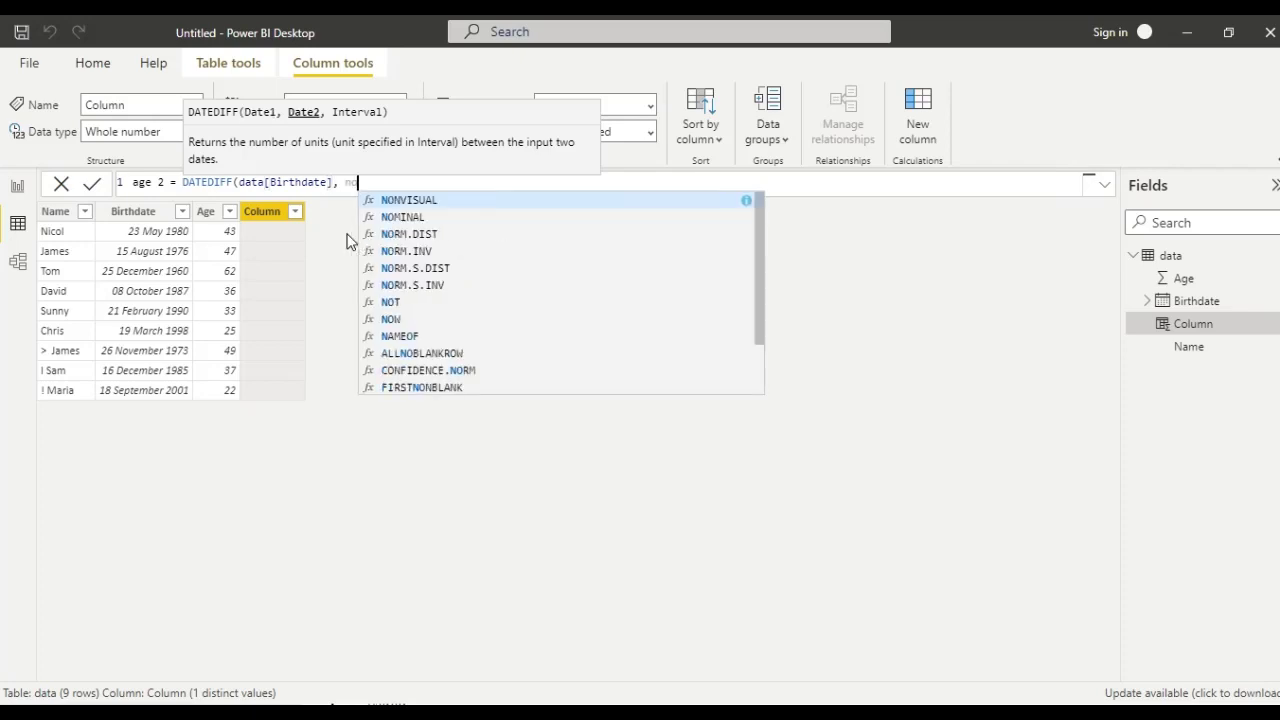
type("w()")
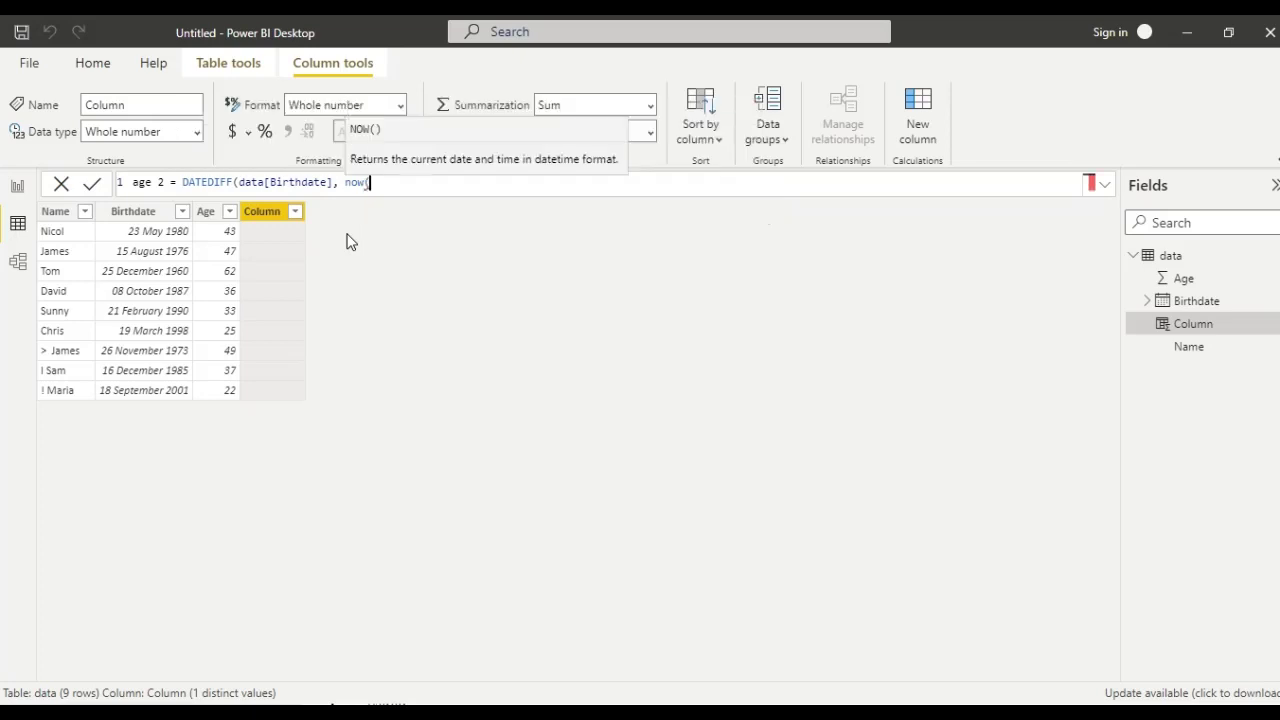
type(",")
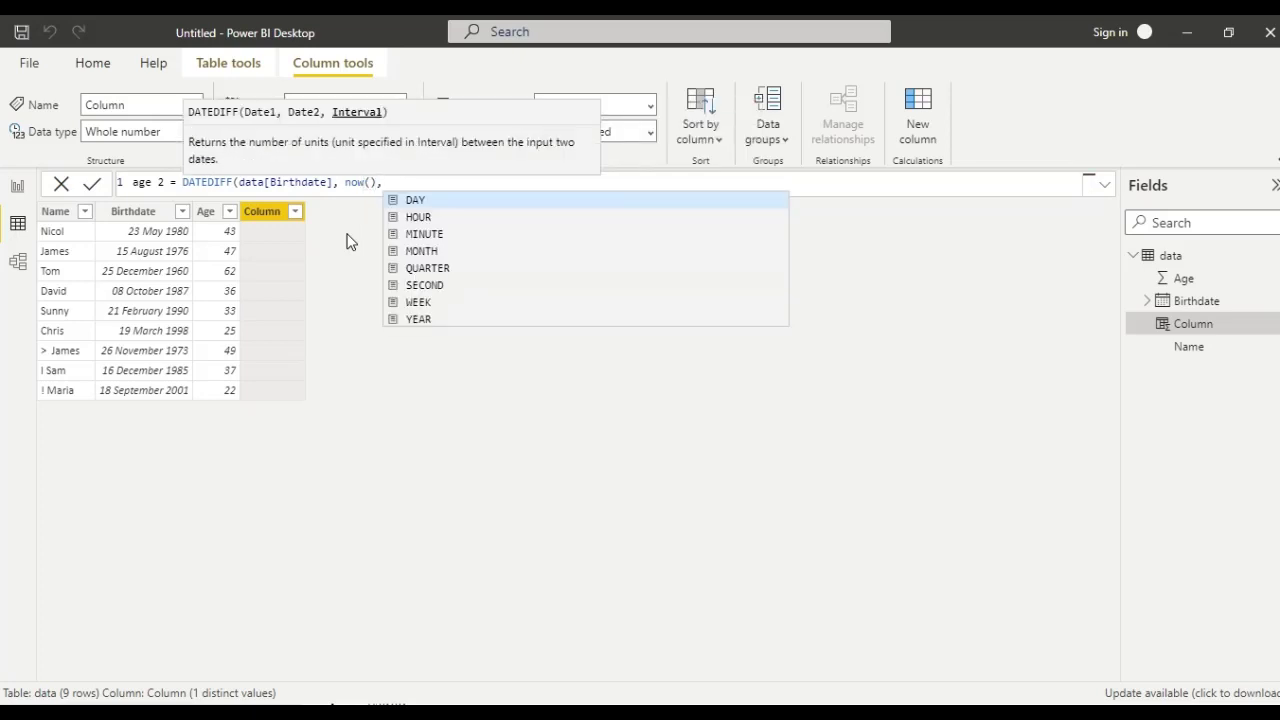
key("Down")
key("Down")
key("Down")
key("Down")
key("Down")
key("Down")
key("Down")
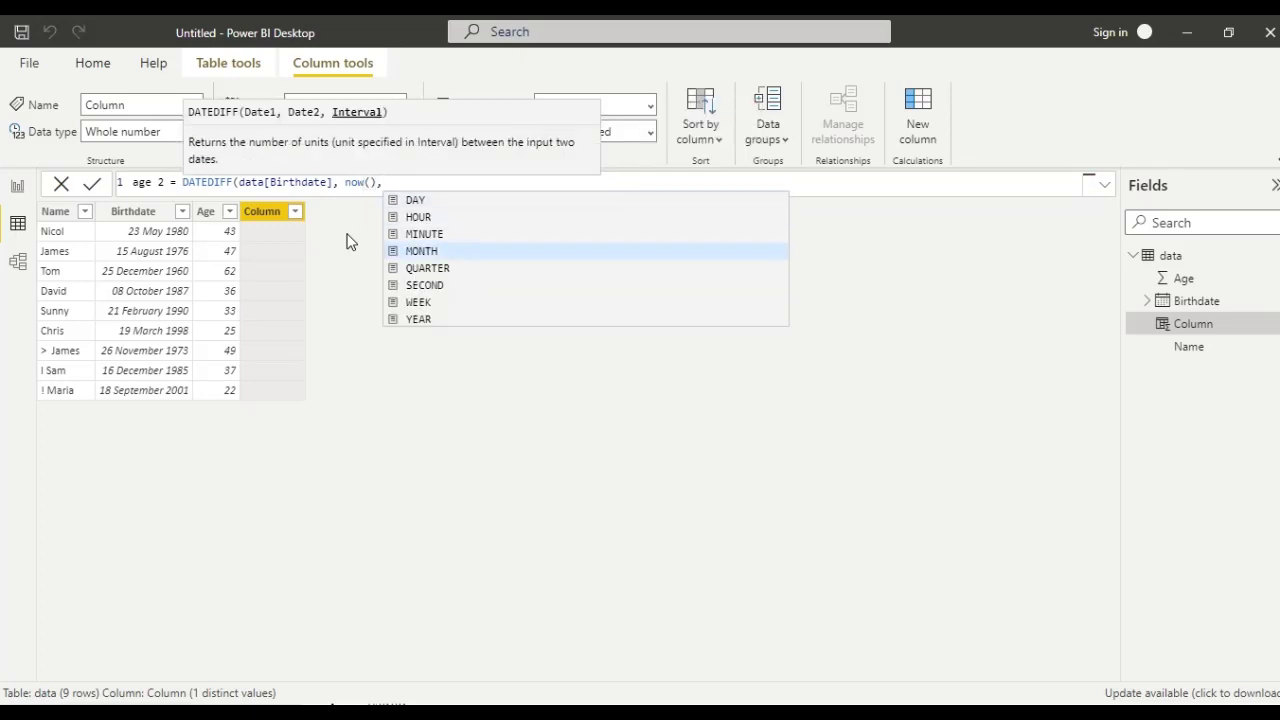
type("YEAR")
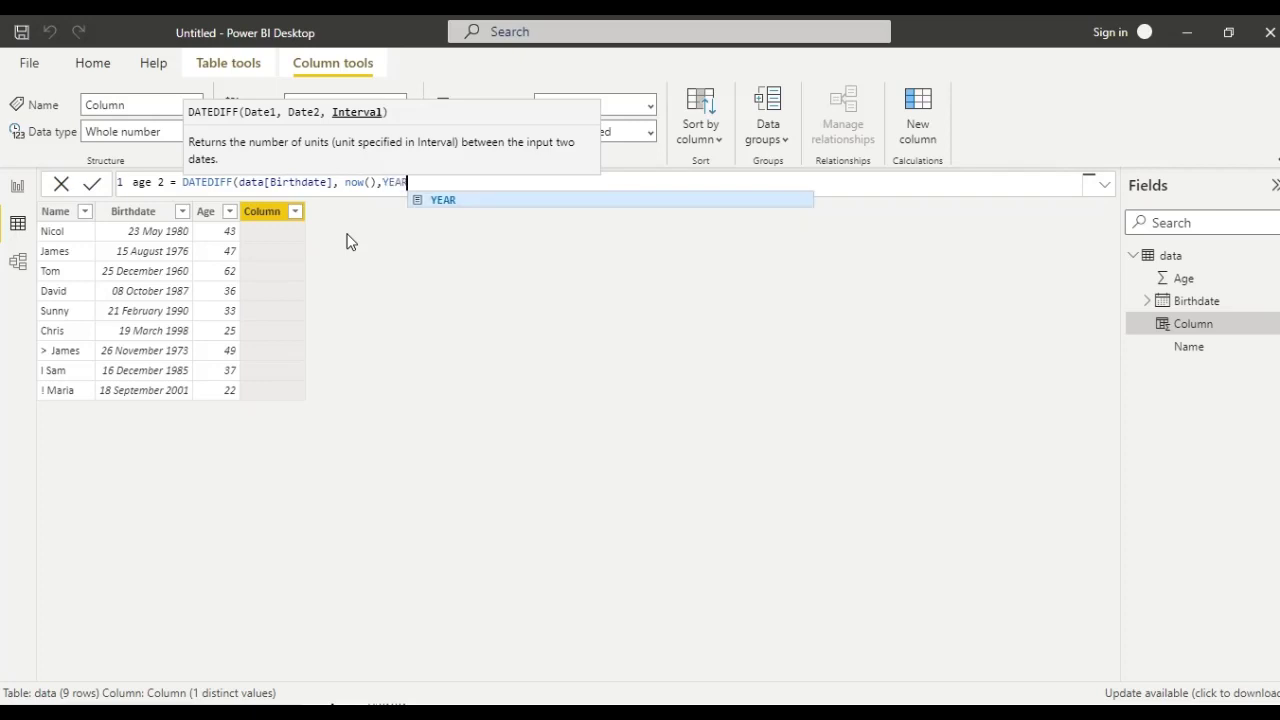
type(")")
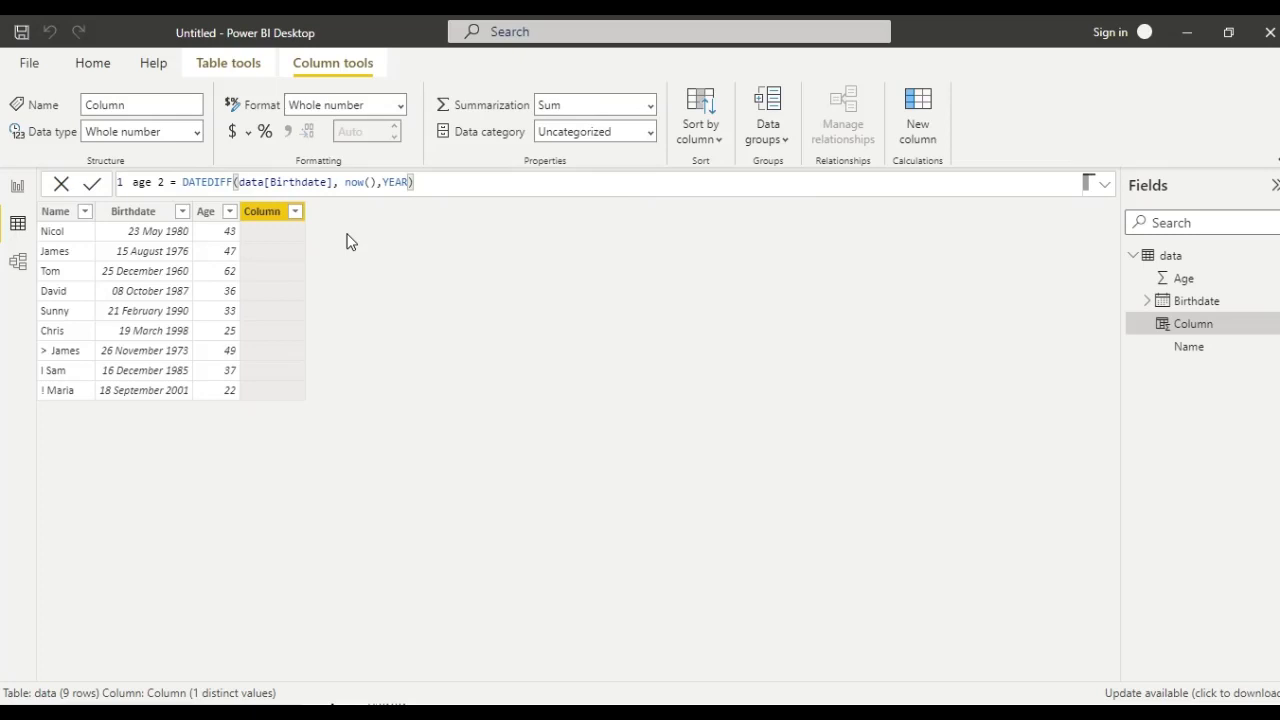
- Commit the formula so age 2 fills with whole-year ages like 42, 46 and 62
key("Return")
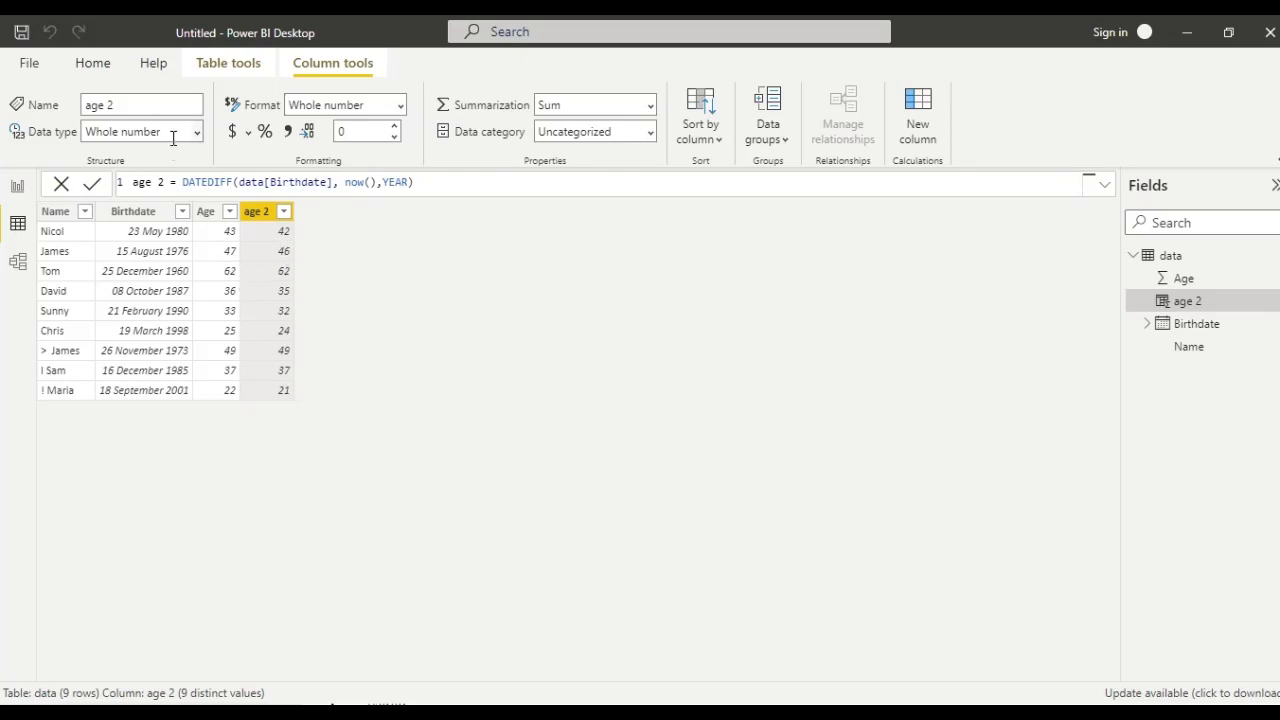
left_click(33, 66)
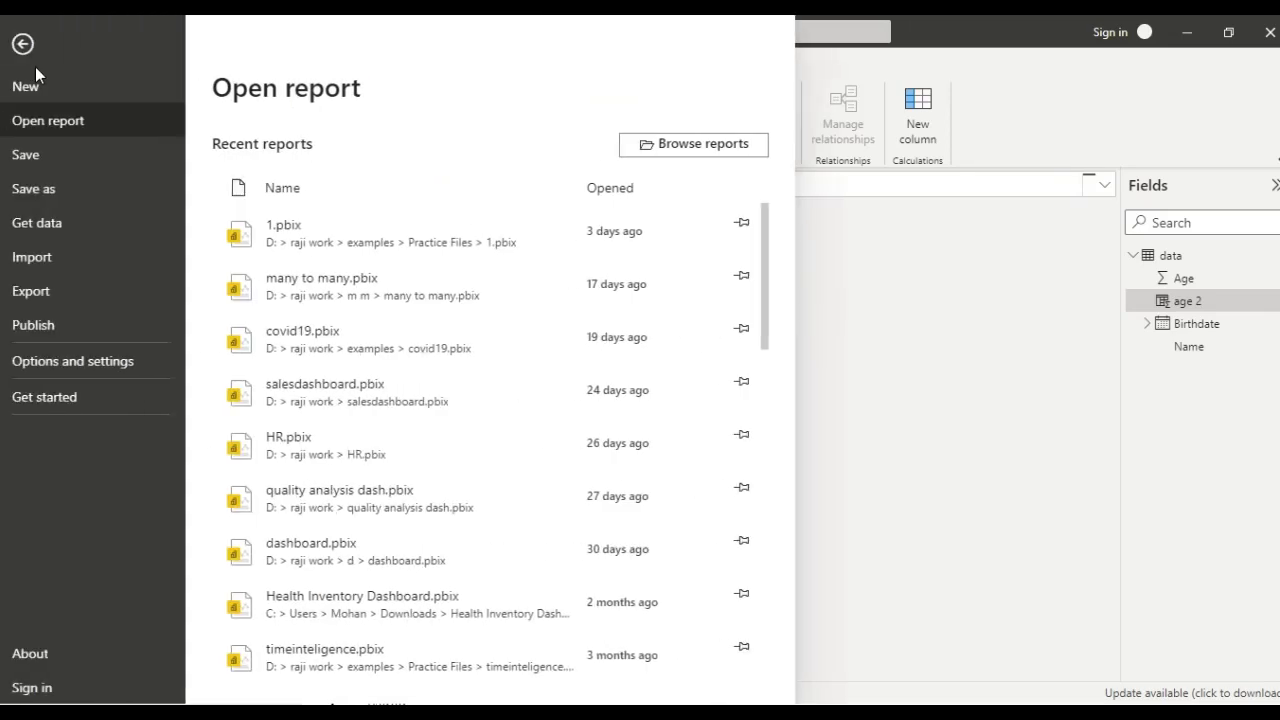
left_click(886, 266)
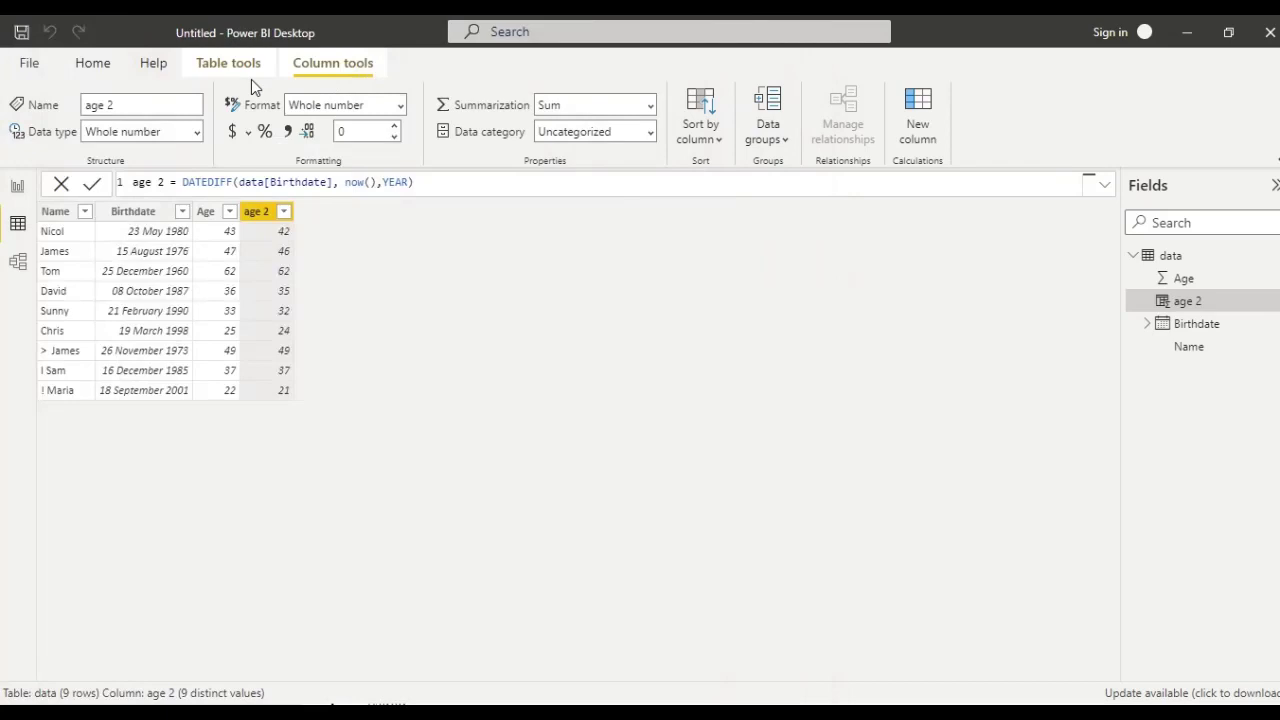
left_click(88, 66)
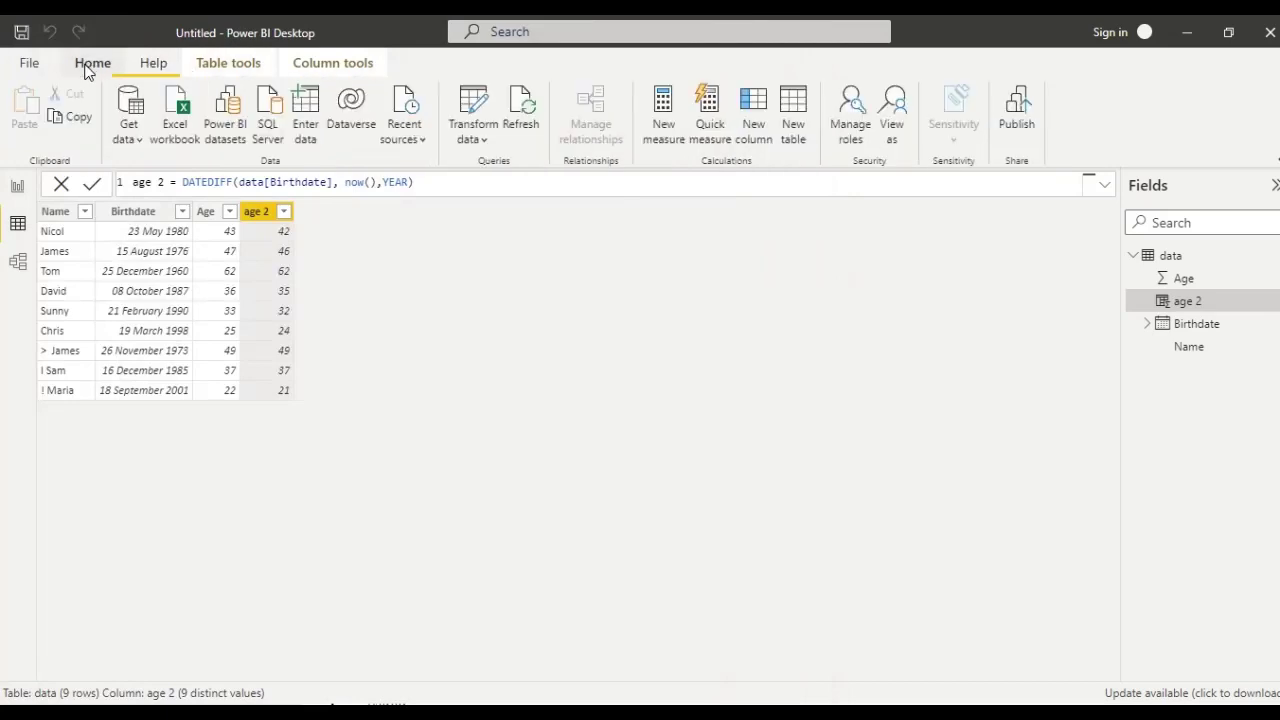
- Reopen Power Query Editor on the data query and select the Age and Birthdate columns
left_click(476, 140)
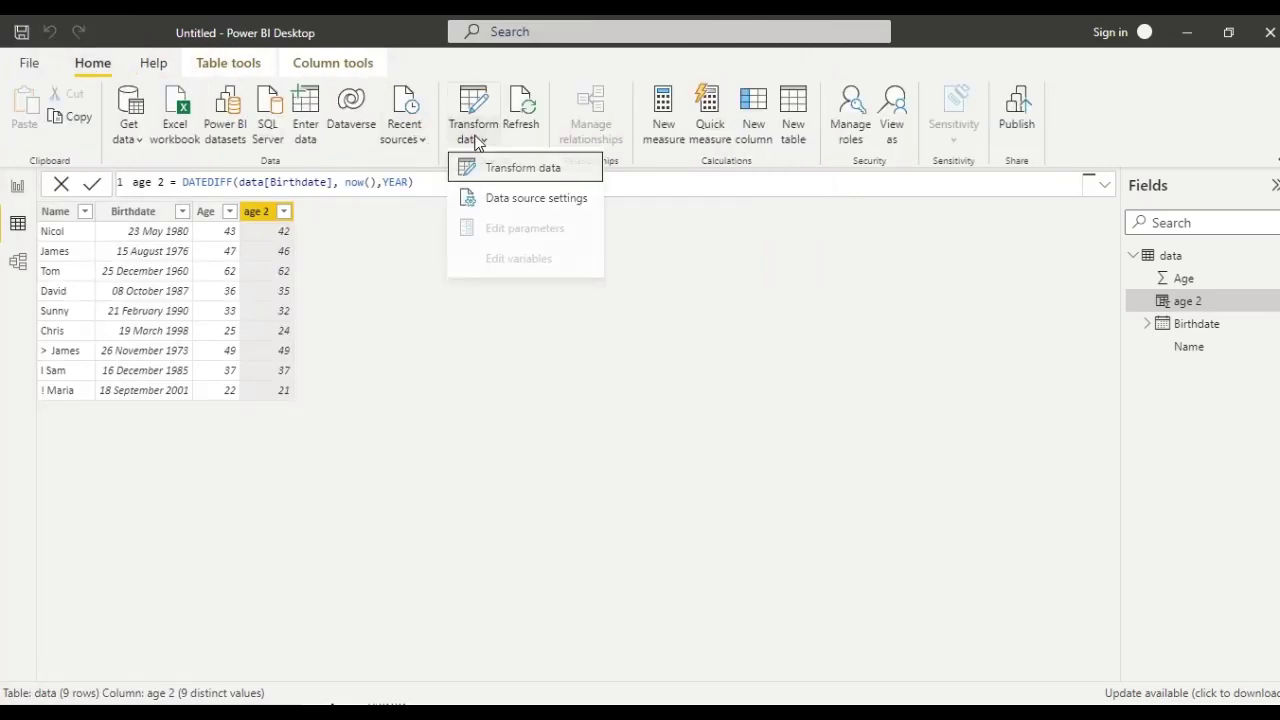
left_click(500, 178)
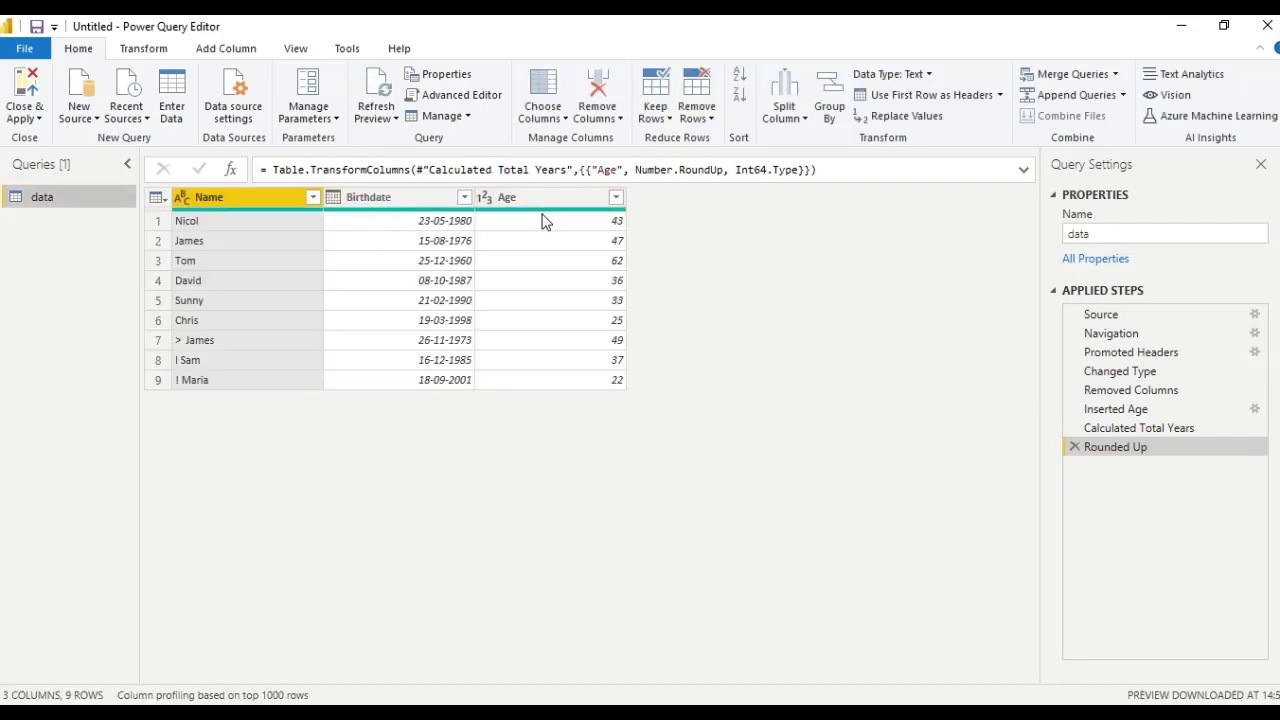
left_click(540, 200)
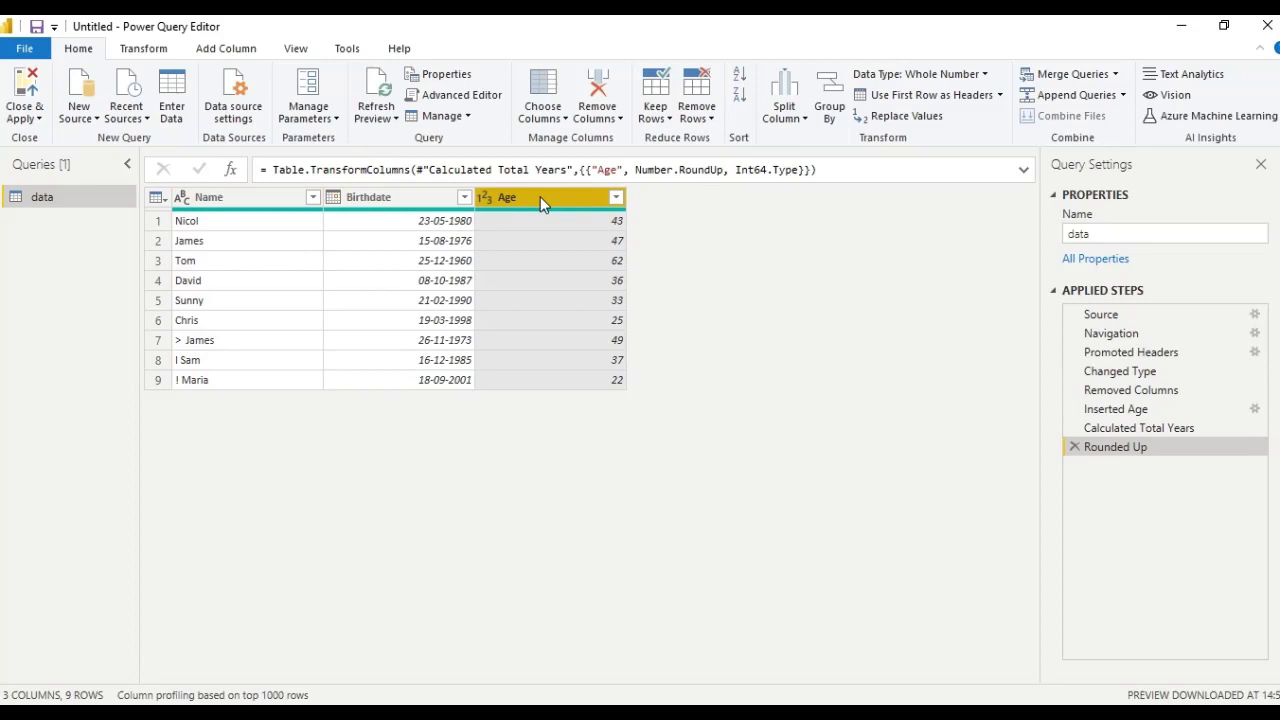
left_click(393, 199)
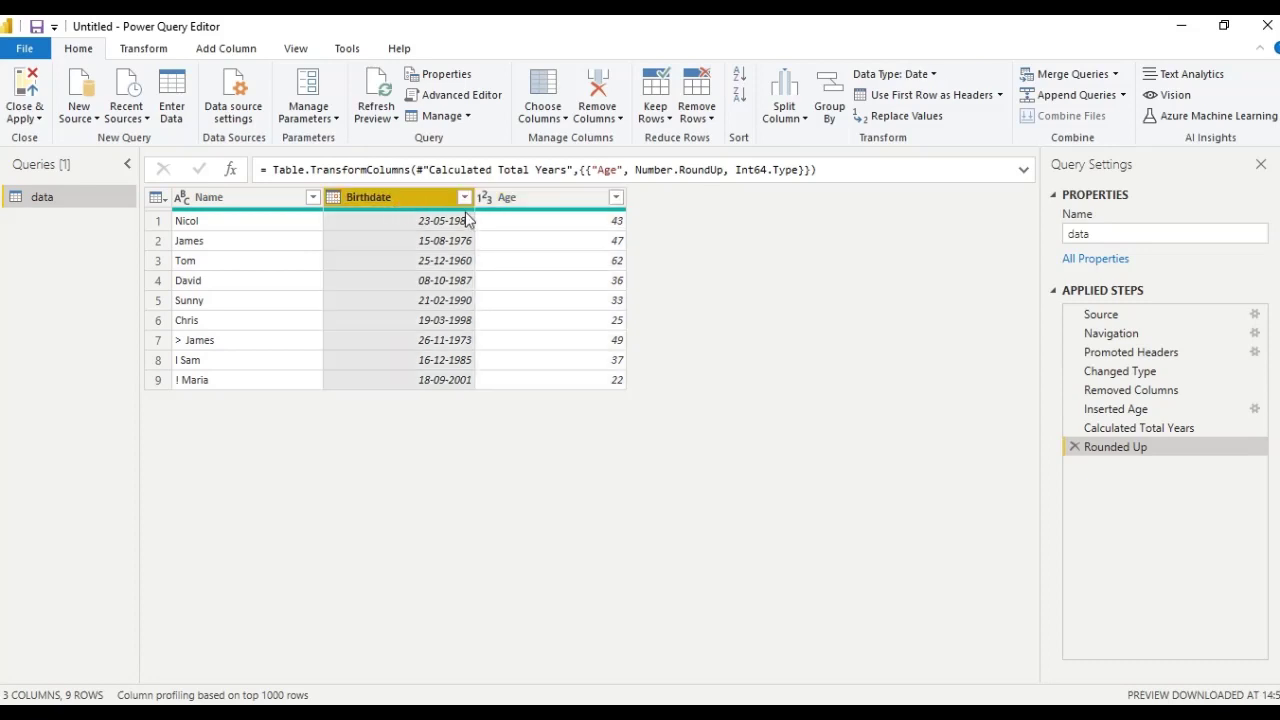
- Replace the Rounded Up step by rounding Age down, giving 42, 46, 61
left_click(1076, 447)
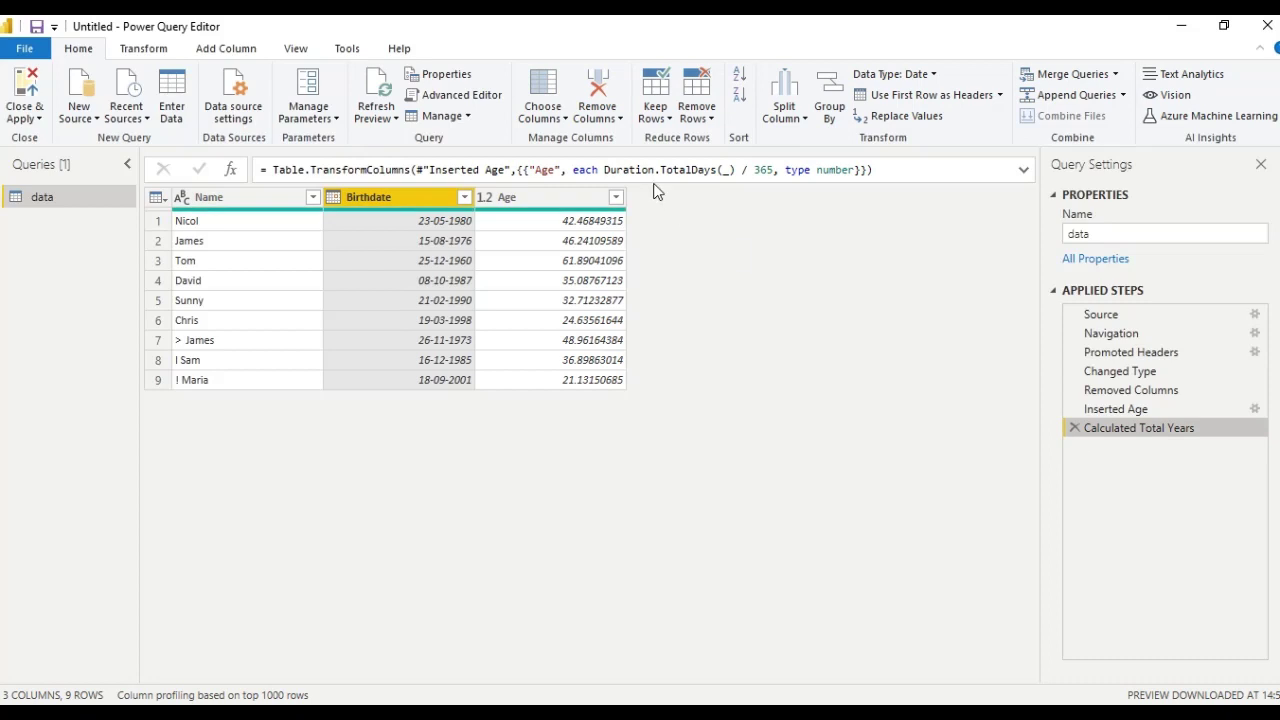
left_click(588, 197)
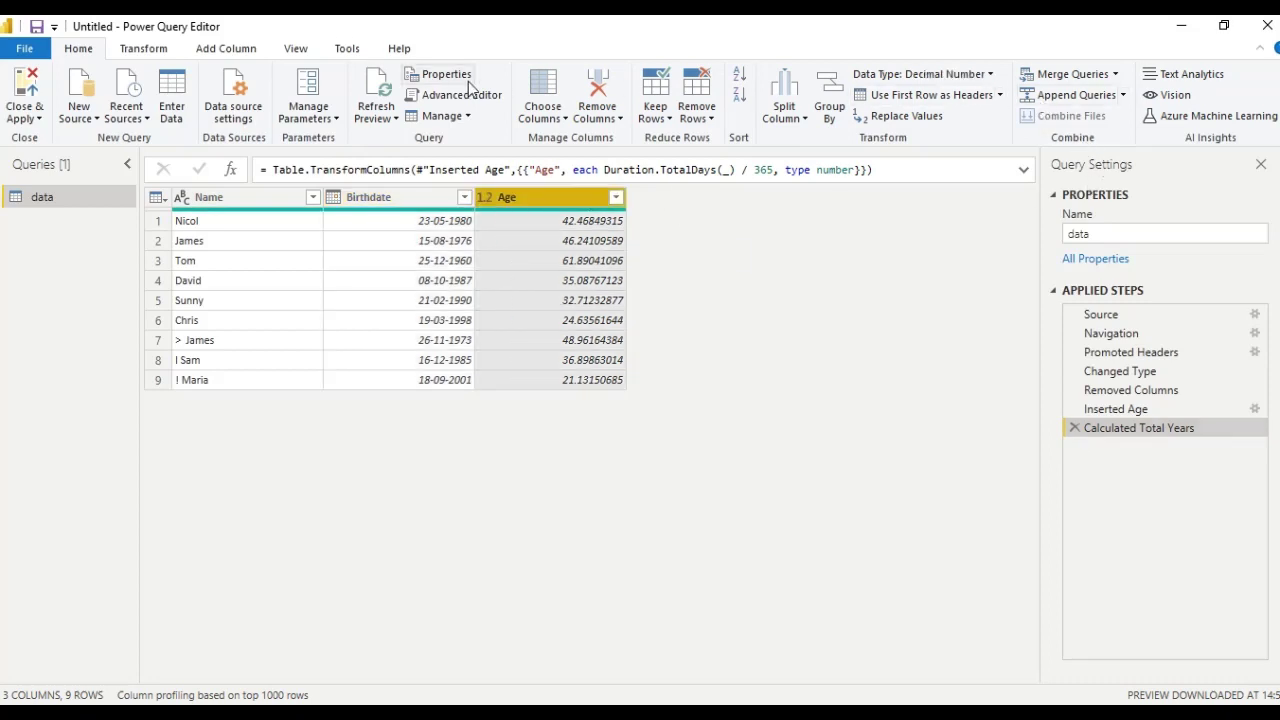
left_click(141, 48)
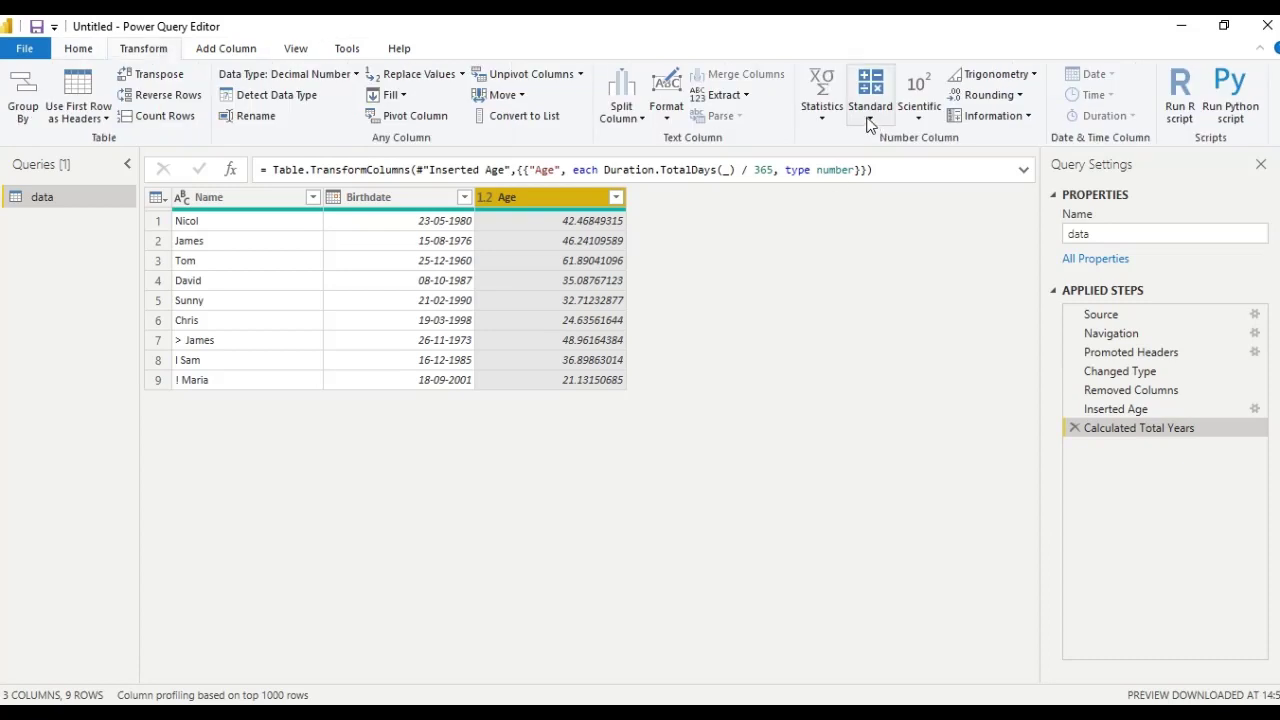
left_click(995, 95)
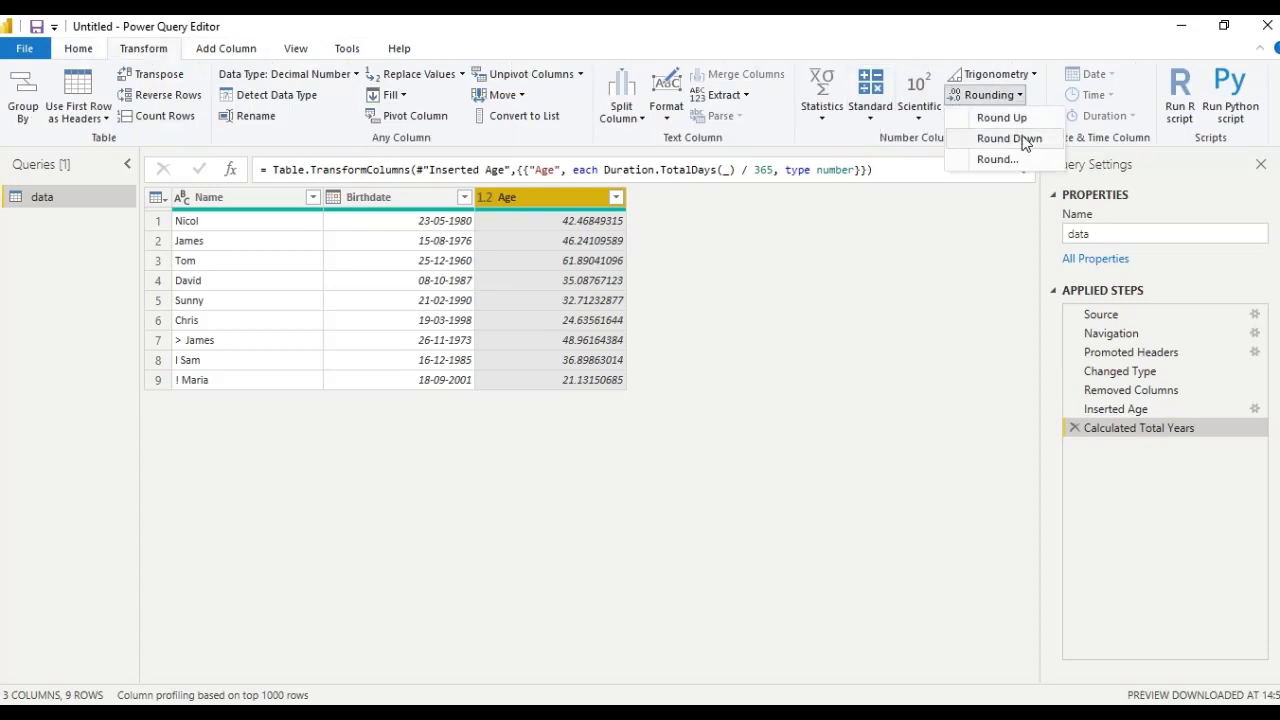
left_click(1025, 140)
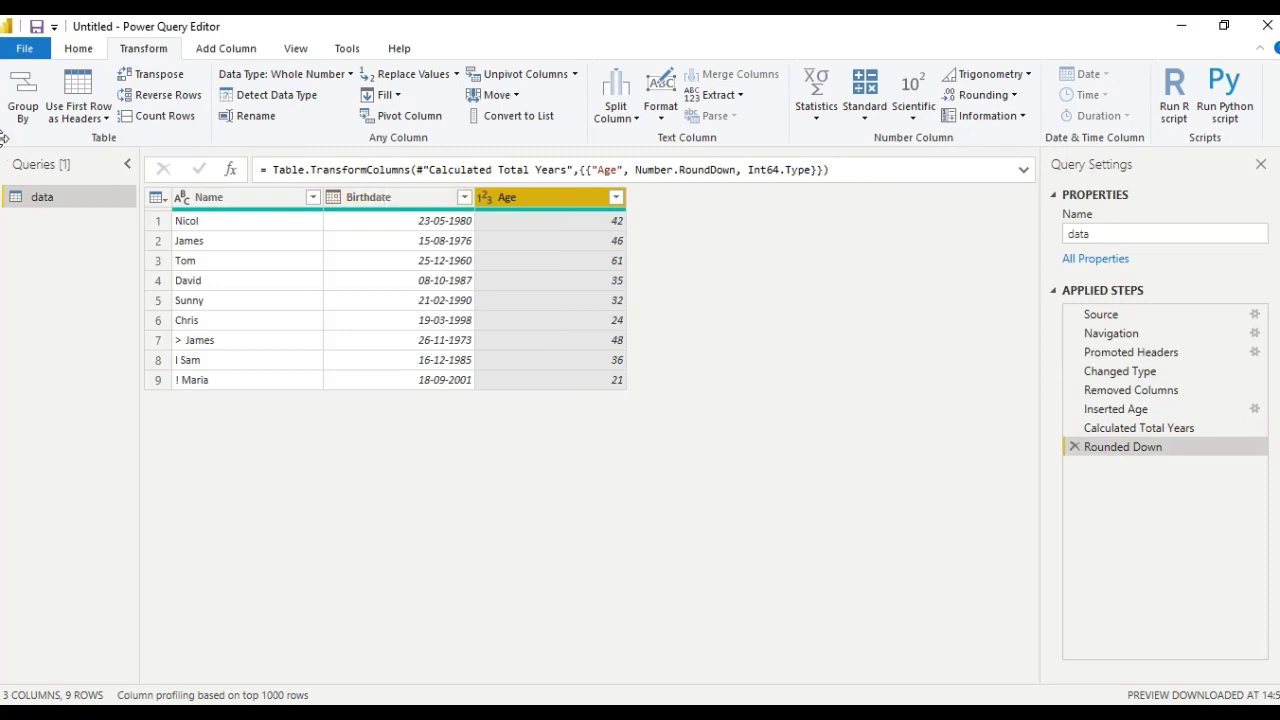
- Close and apply the query so Age shows 42, 46, 61 beside age 2
left_click(78, 48)
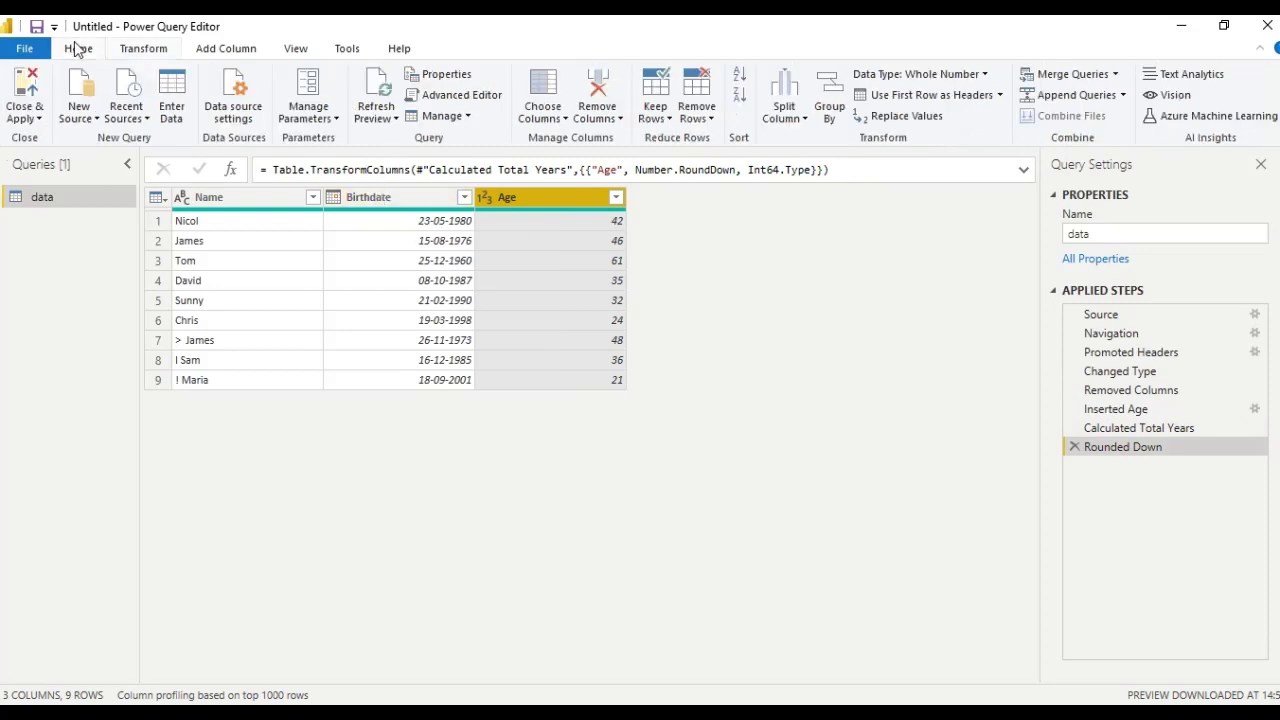
left_click(22, 118)
left_click(40, 140)
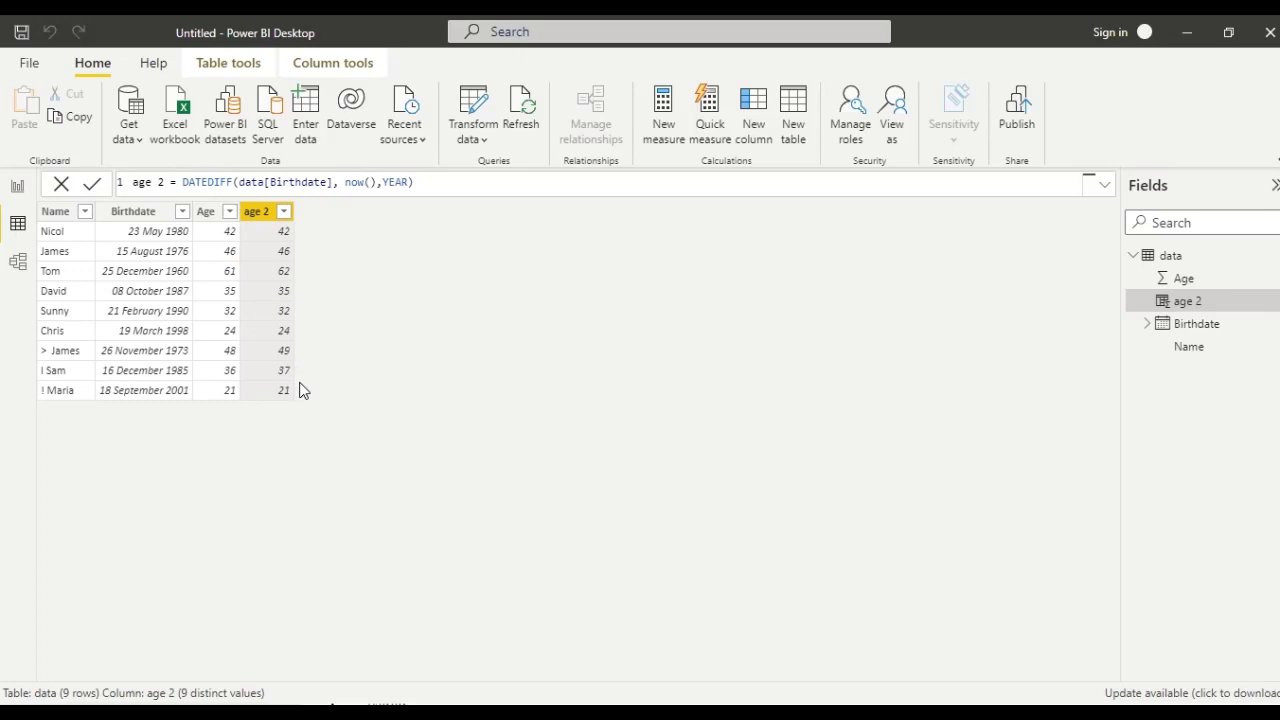
- Switch to the Report view to show the empty Page 1 canvas
left_click(16, 188)
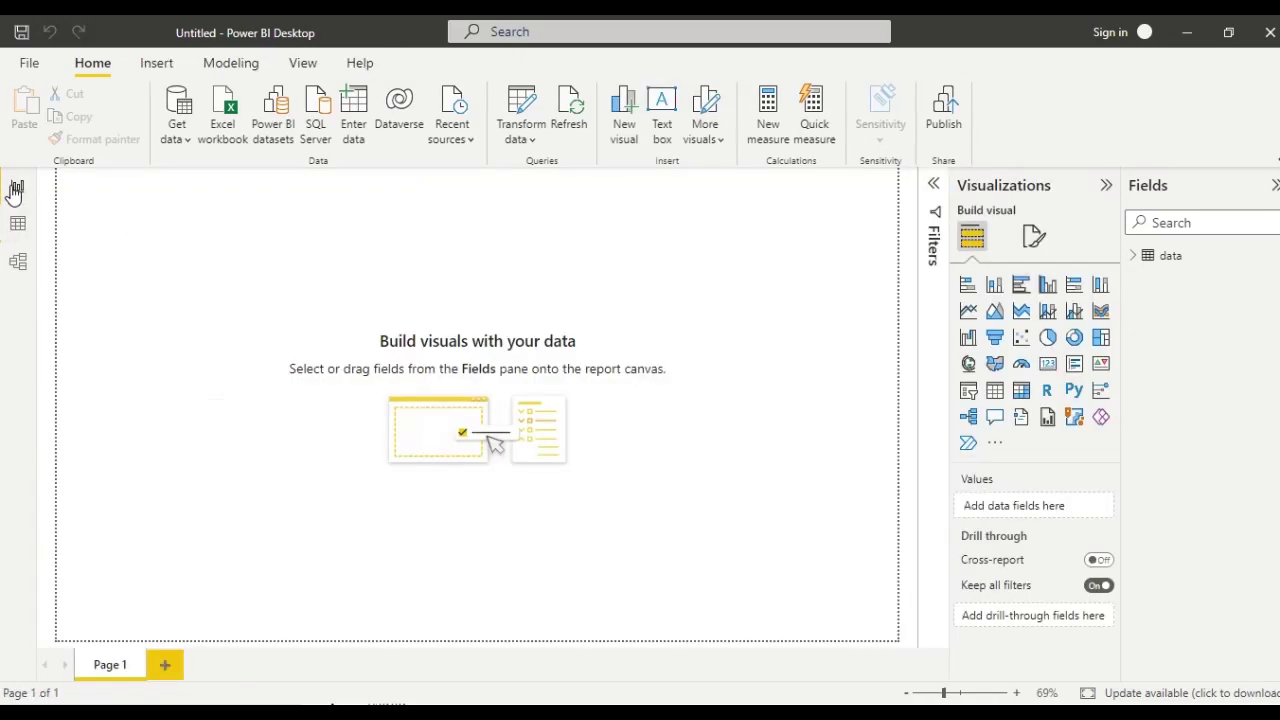